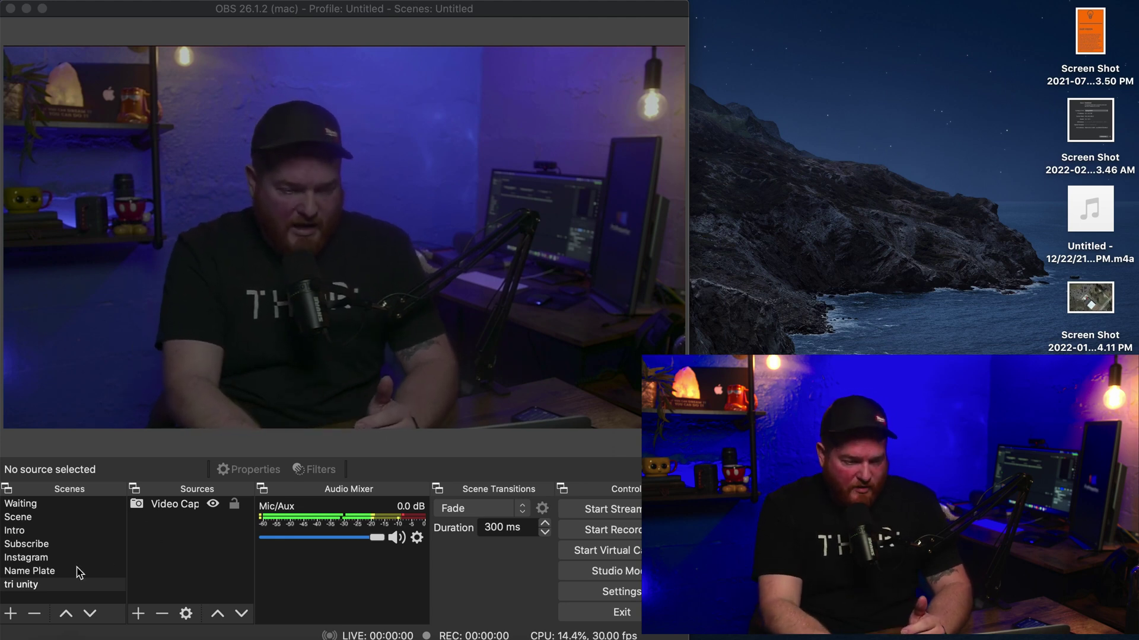
- Remove the "tri unity" scene from the scene list
click(42, 584)
click(34, 614)
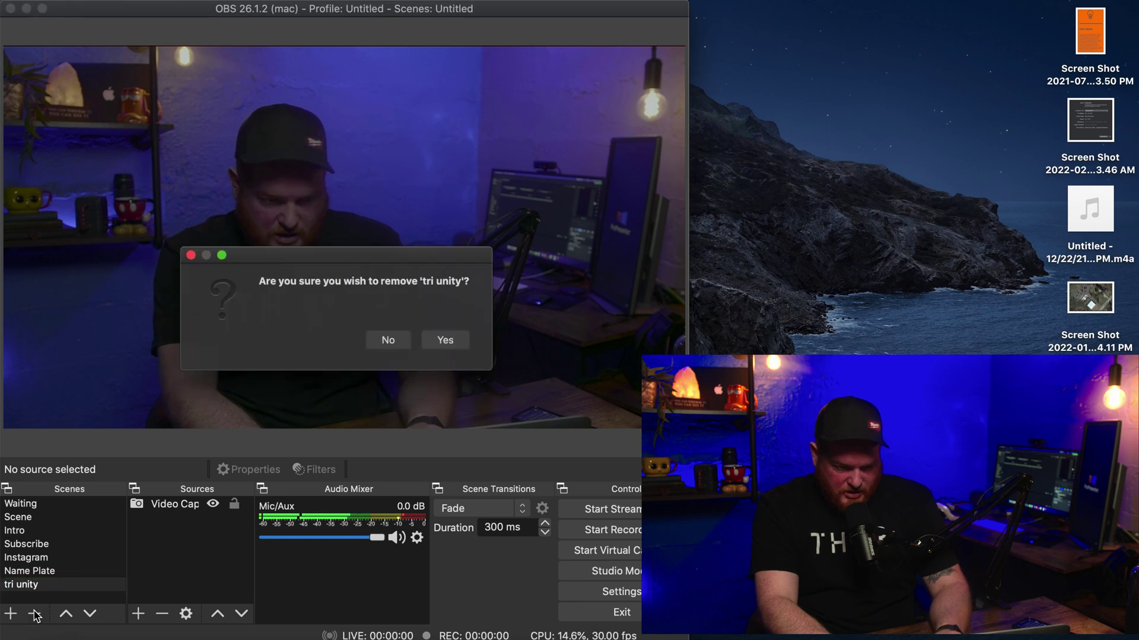
click(449, 341)
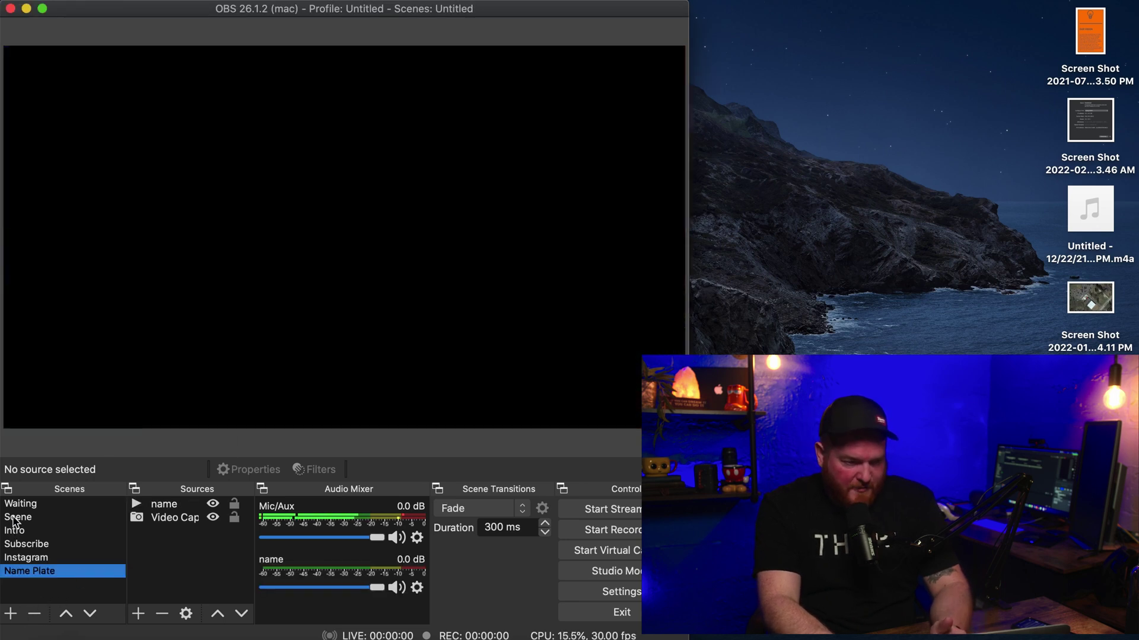
- Create a new scene named "NDI Test"
click(11, 614)
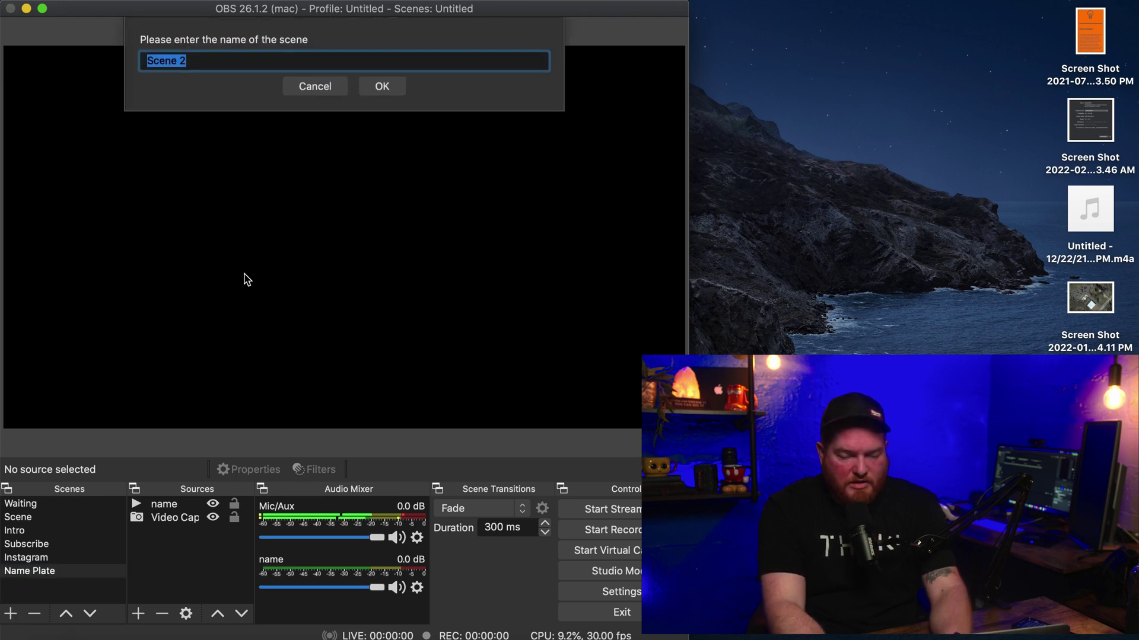
text(NDI )
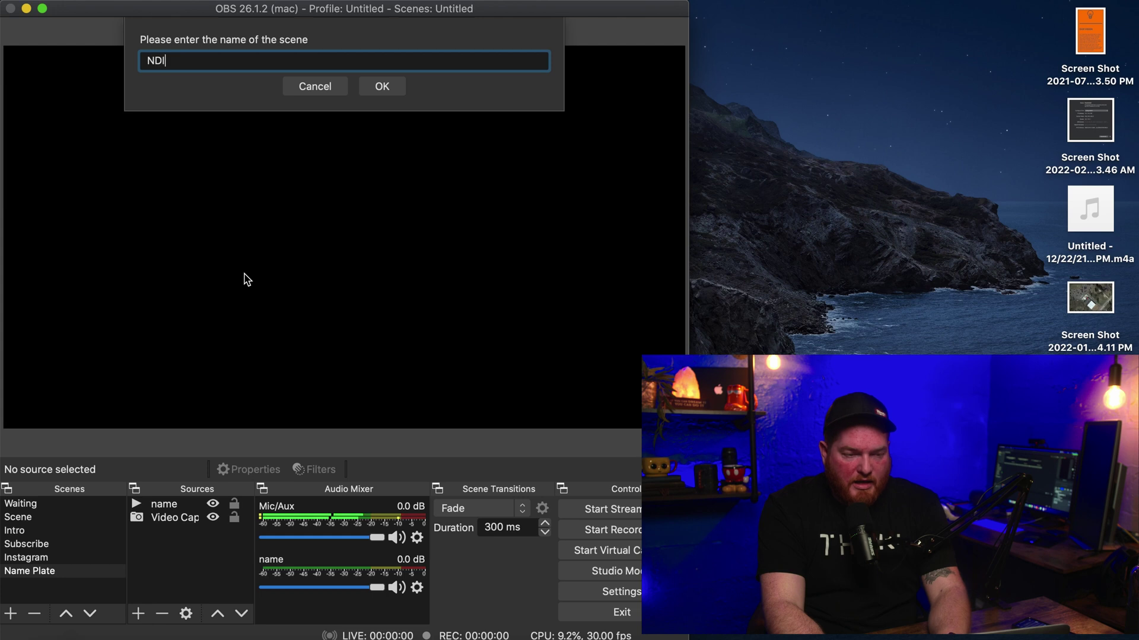
text(Test)
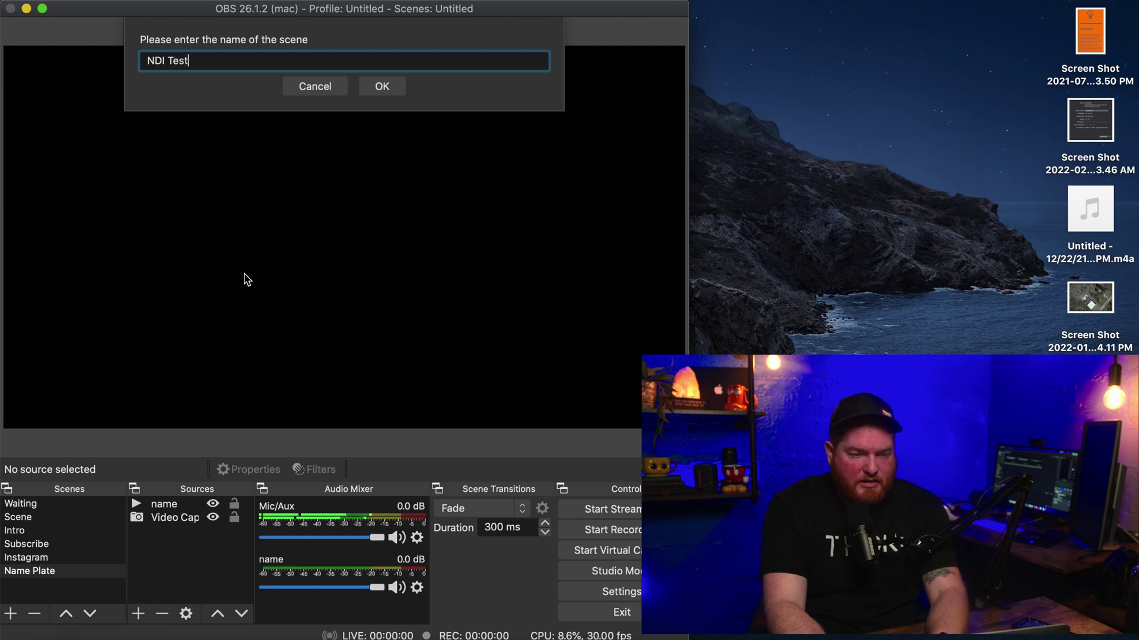
key(Return)
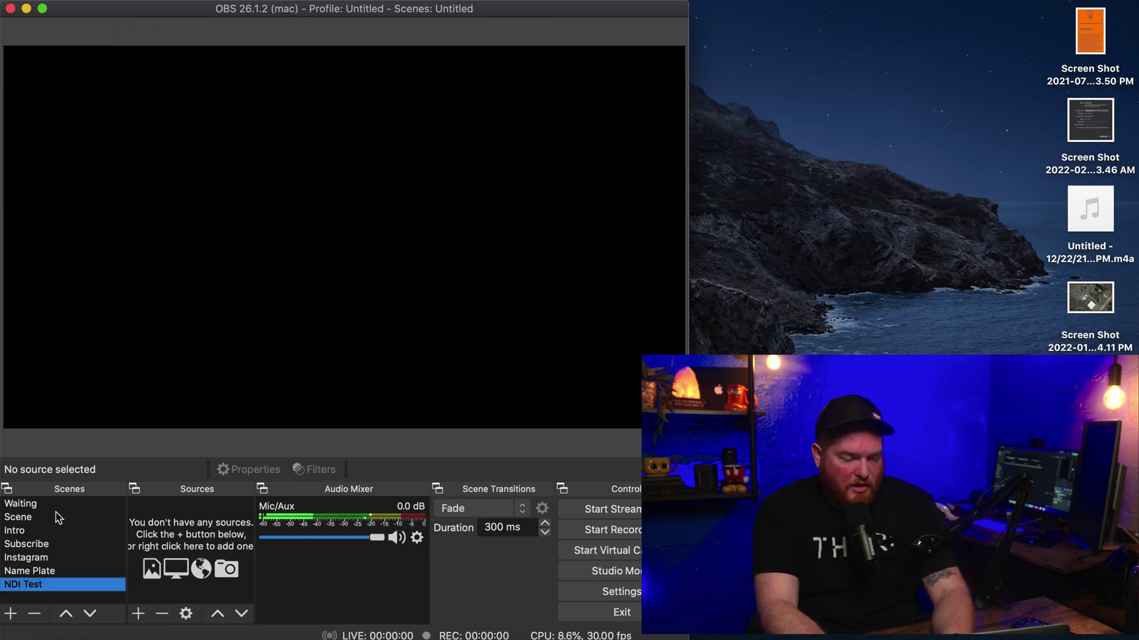
- Add a new video capture source using the UHD Capture device with the 1280x720 preset, and scale it to fill the canvas
click(138, 614)
click(169, 559)
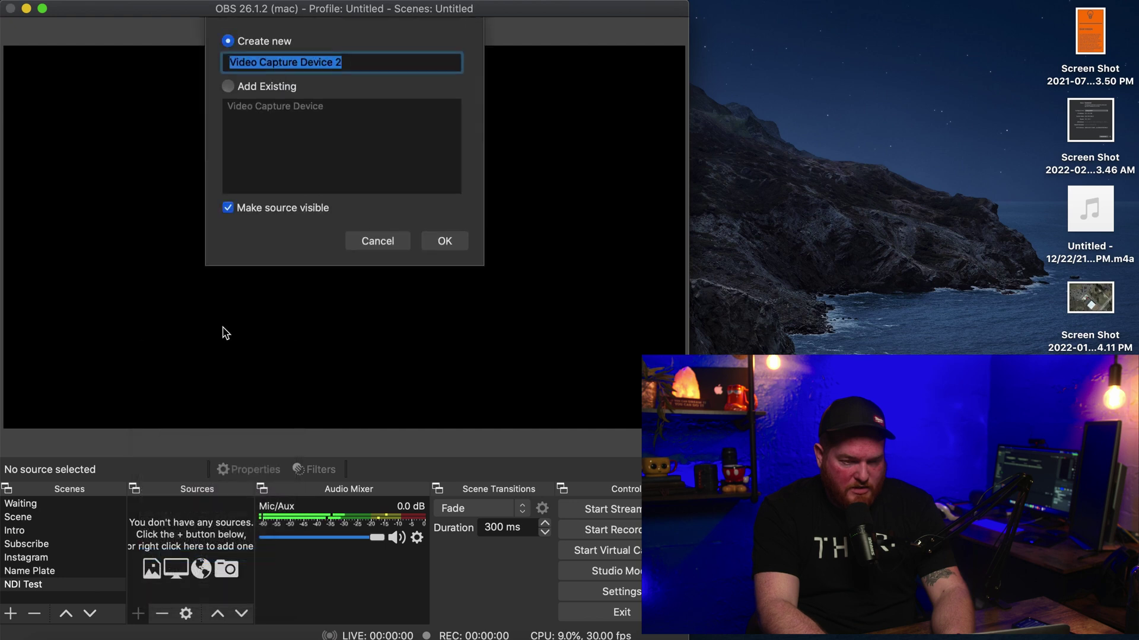
click(444, 241)
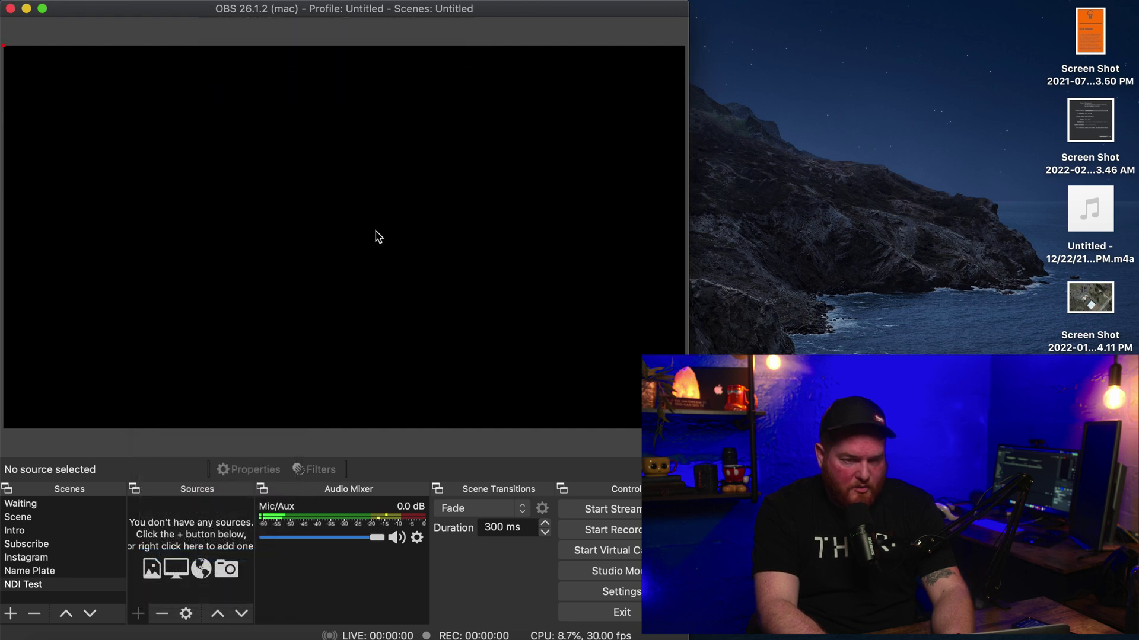
click(244, 397)
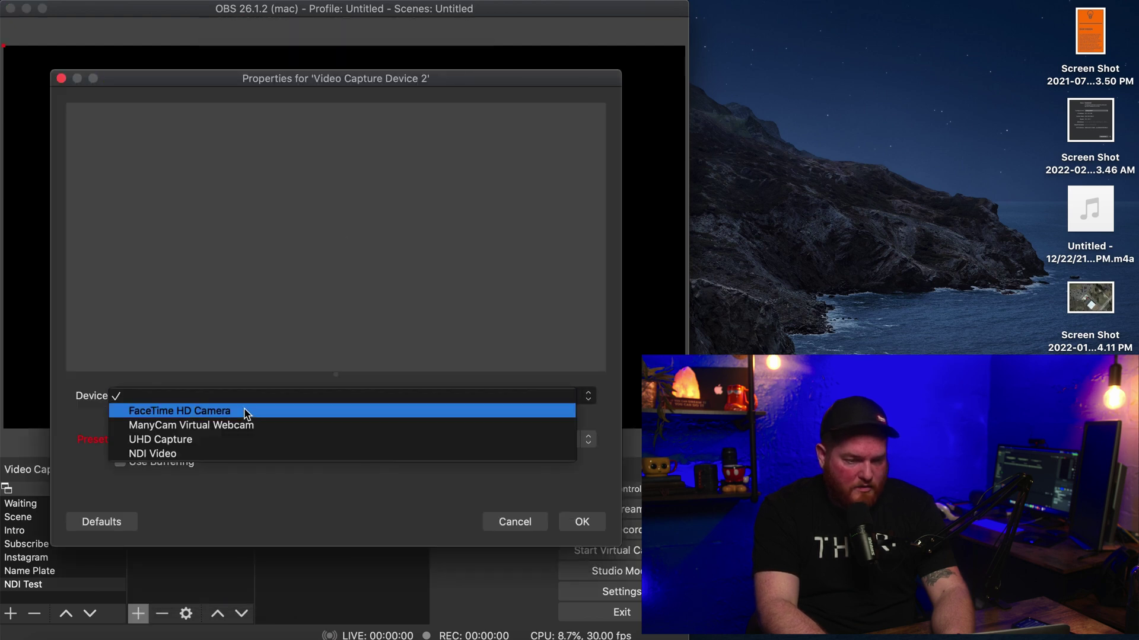
click(231, 439)
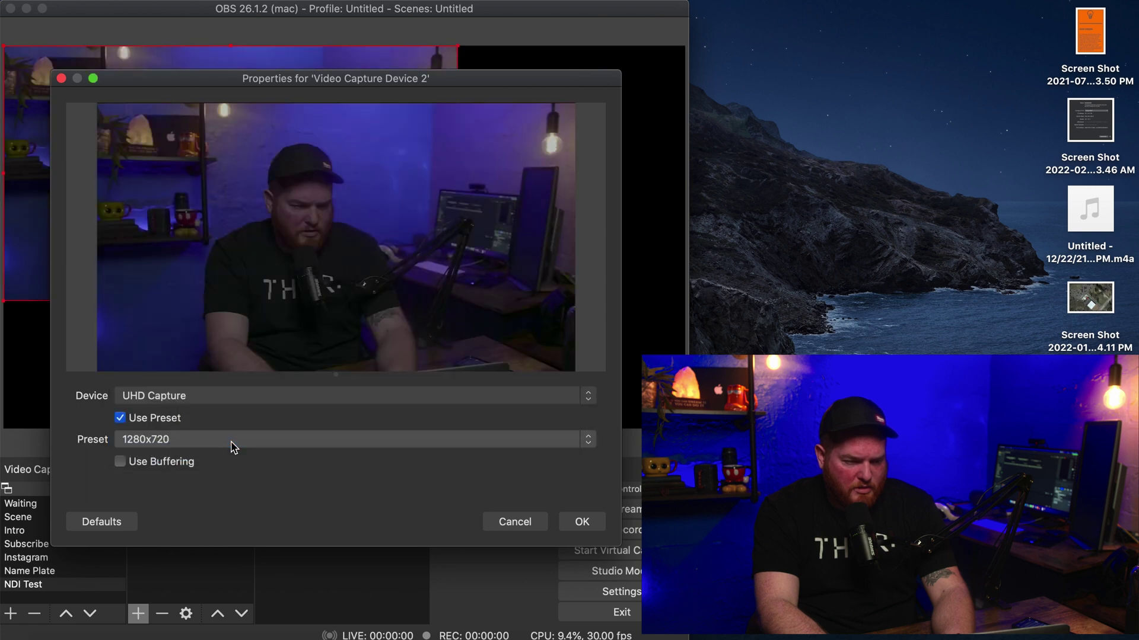
click(247, 439)
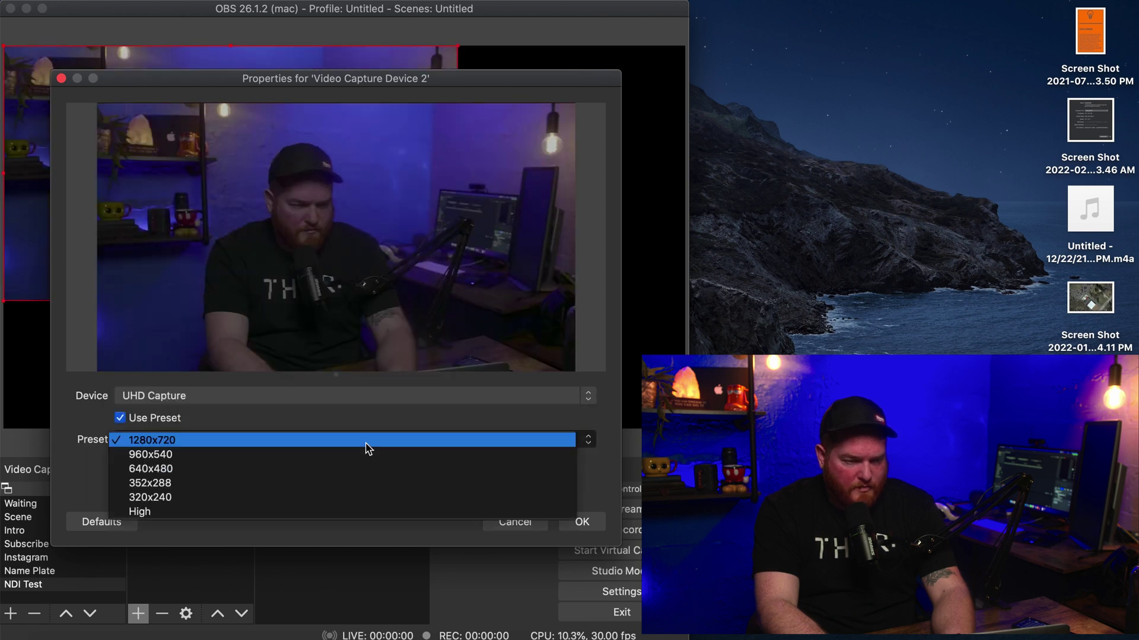
click(377, 440)
click(582, 522)
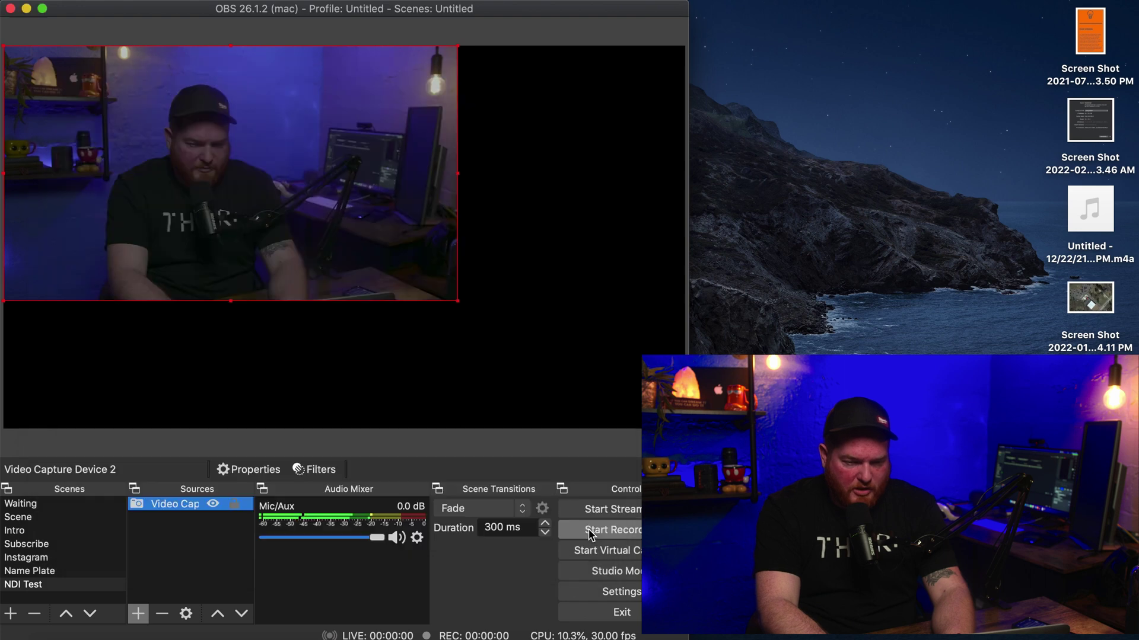
drag(457, 301, 685, 428)
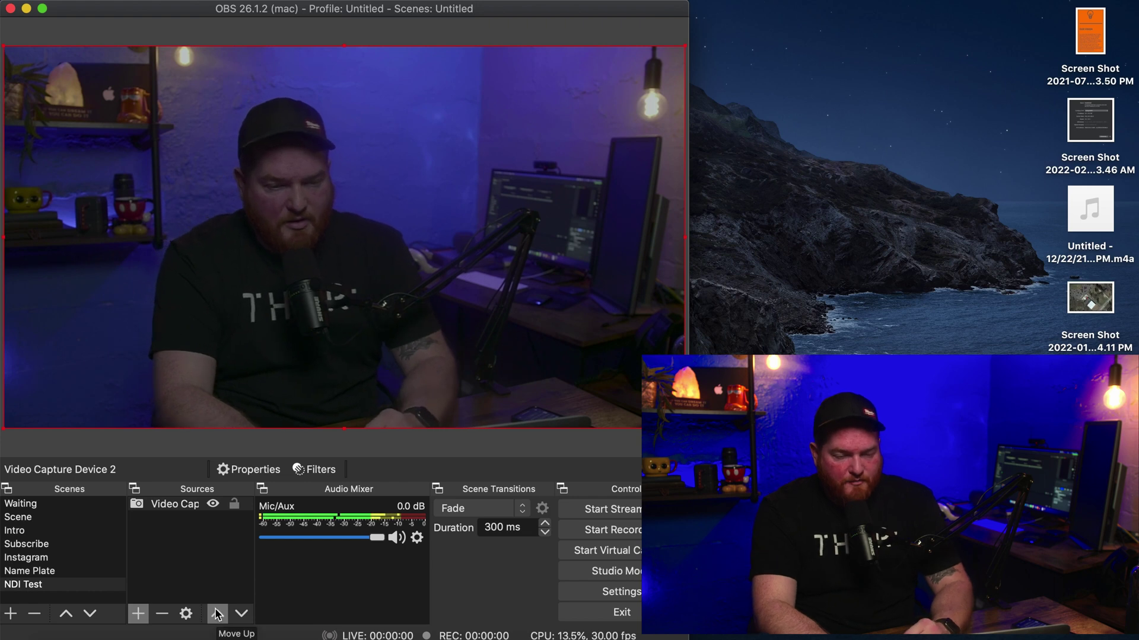
click(178, 560)
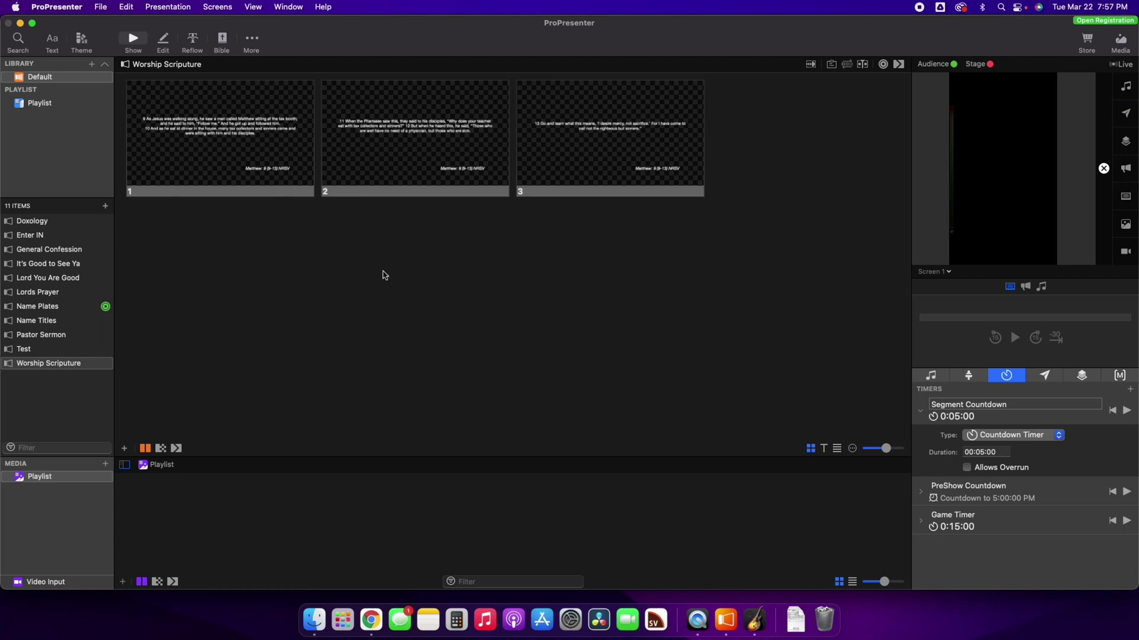
- In ProPresenter, open the screen configuration and delete Screen 2 from the audience screens
click(217, 7)
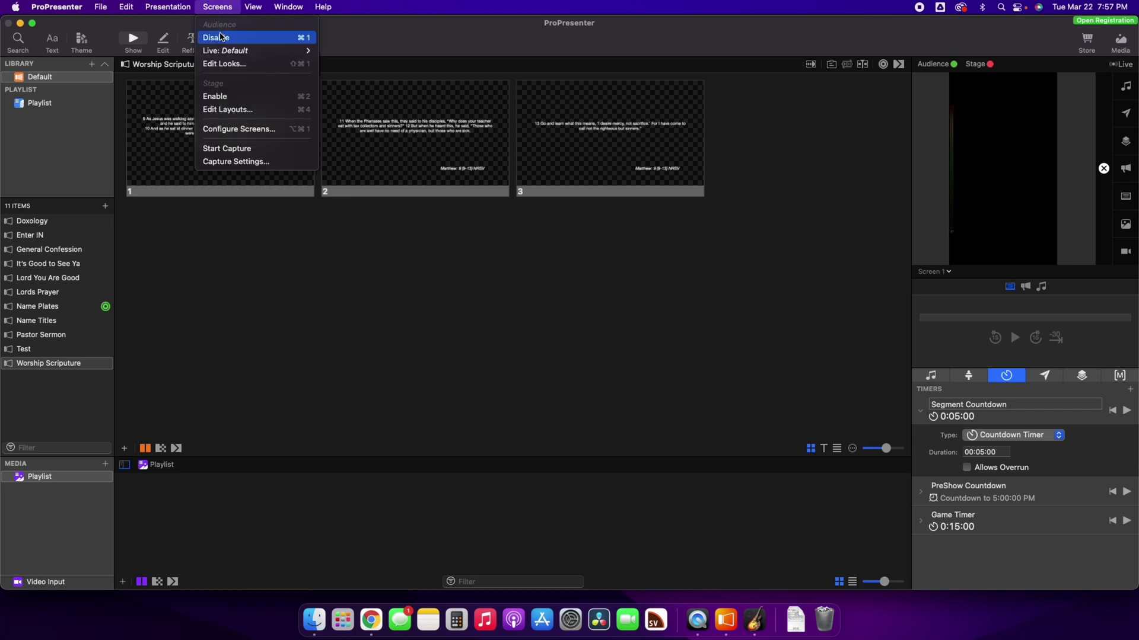
click(222, 129)
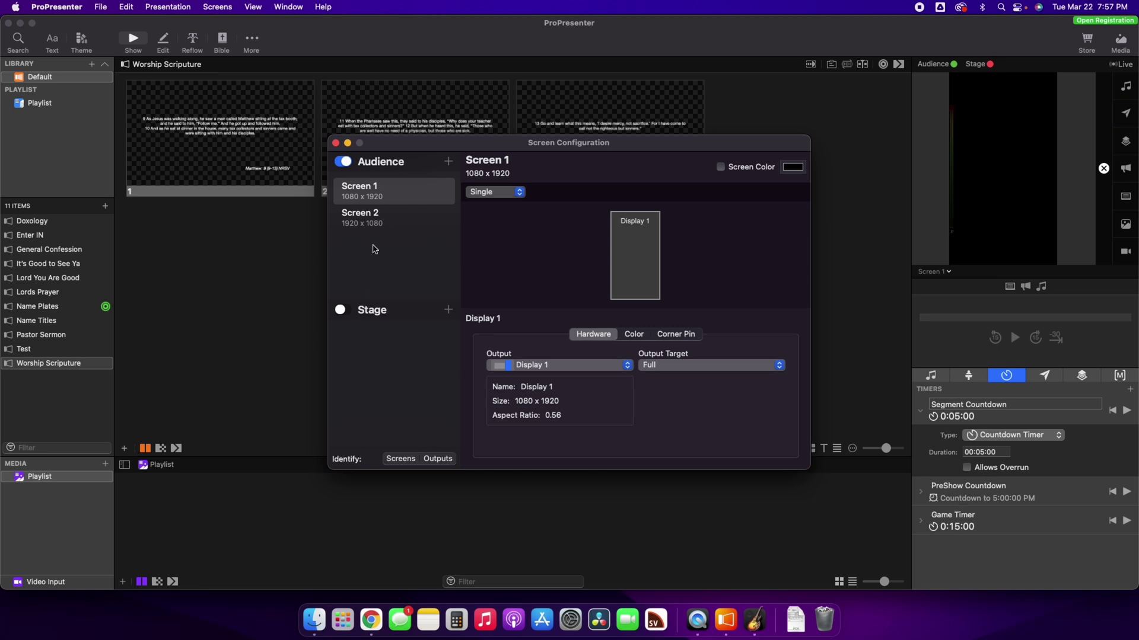
click(374, 236)
click(365, 218)
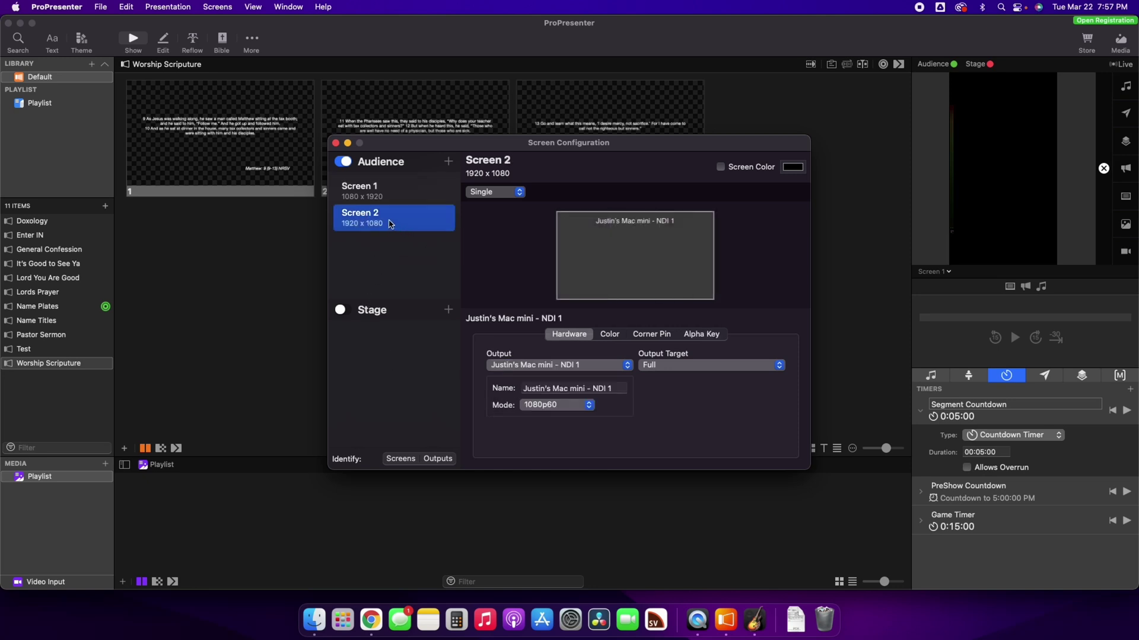
right_click(390, 224)
click(406, 242)
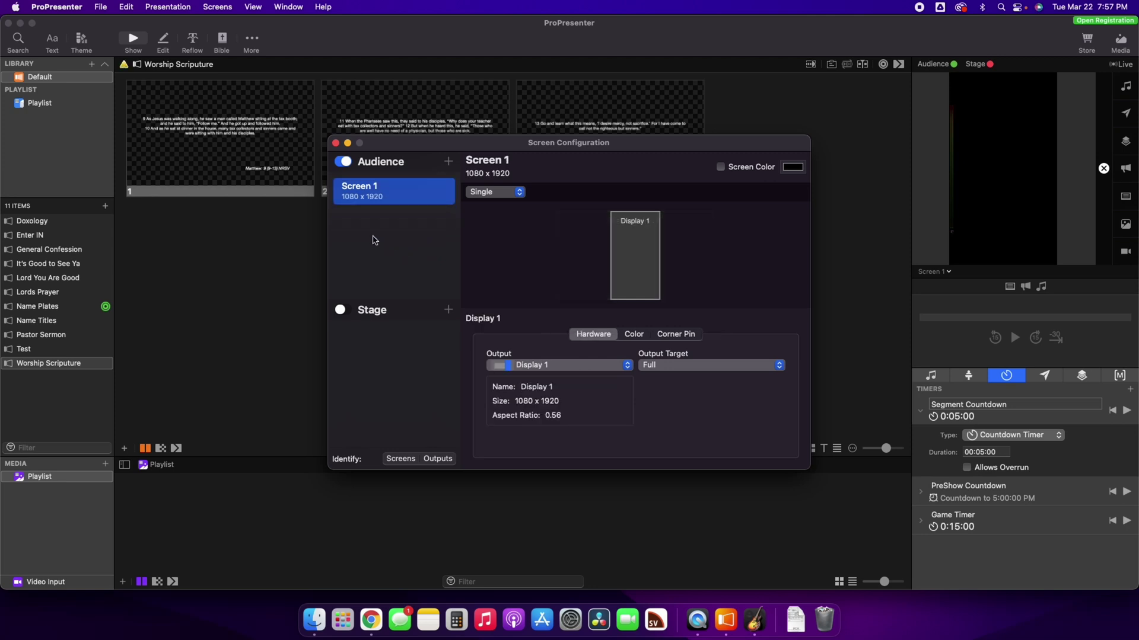
click(374, 240)
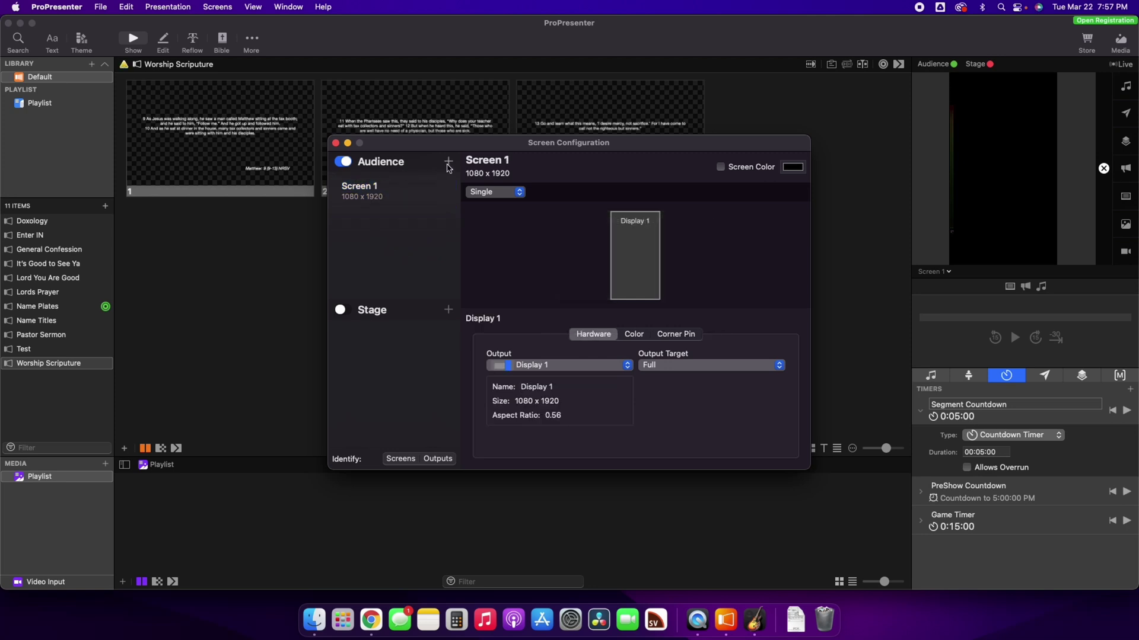
- Add a new NDI audience screen in 1080p29.97 format
click(448, 163)
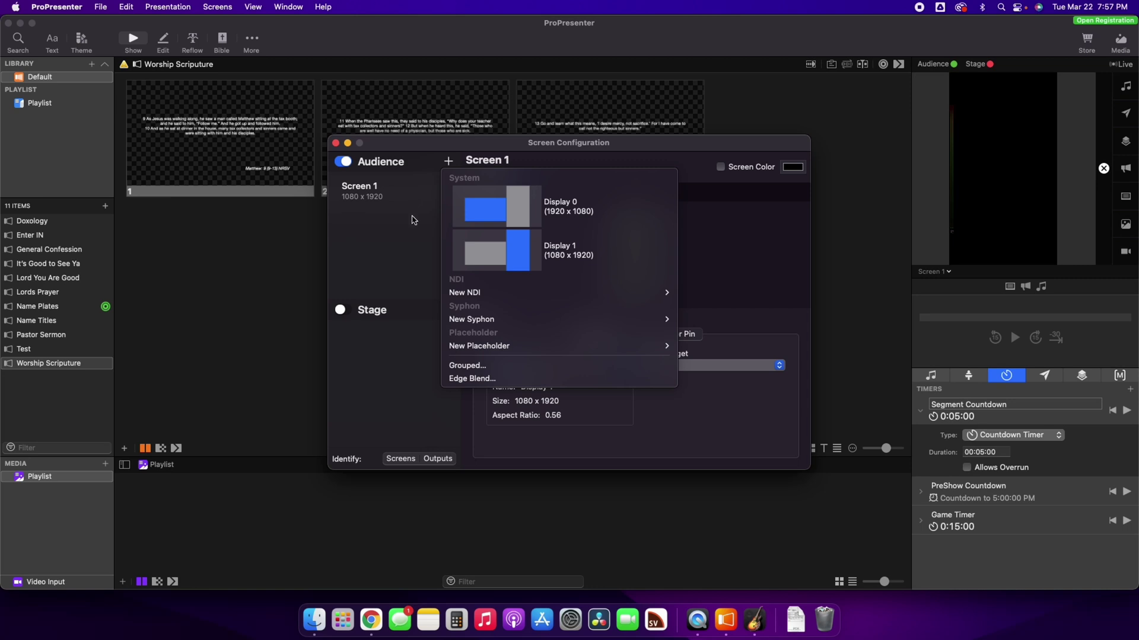
mouse_move(462, 293)
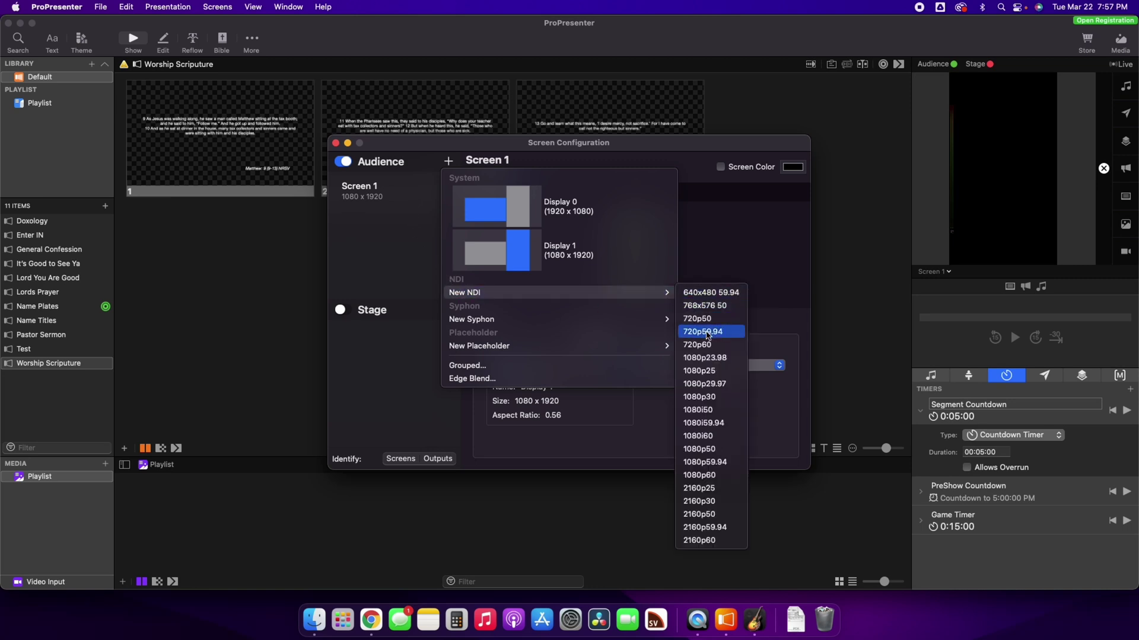
click(712, 385)
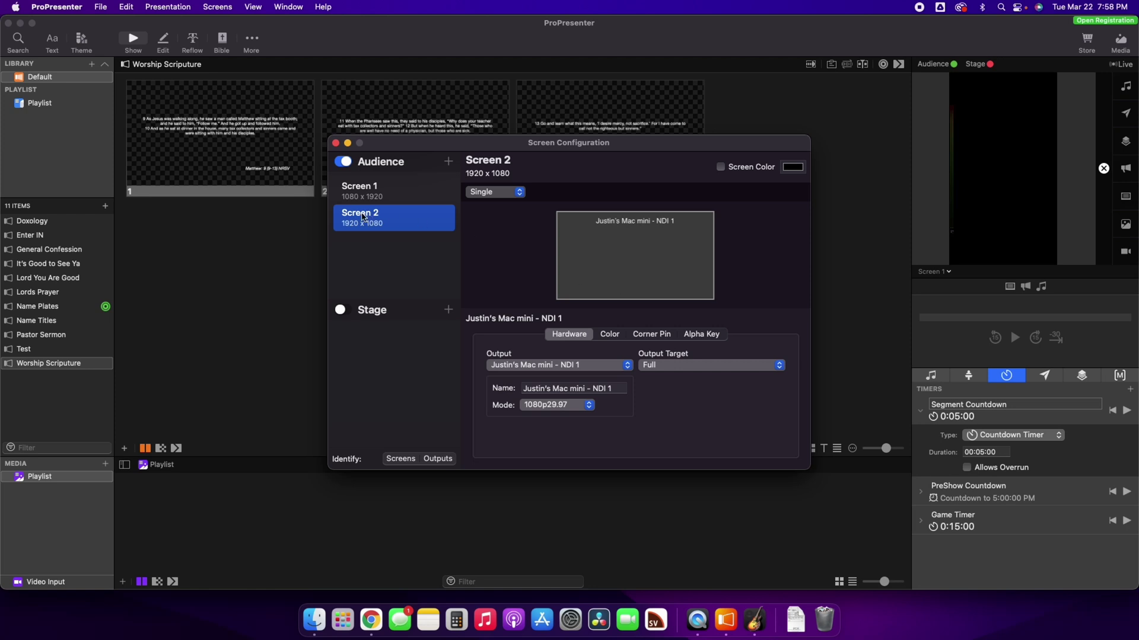
- Rename the new NDI screen "Lower Thirds" and enable its alpha key
right_click(364, 217)
click(380, 221)
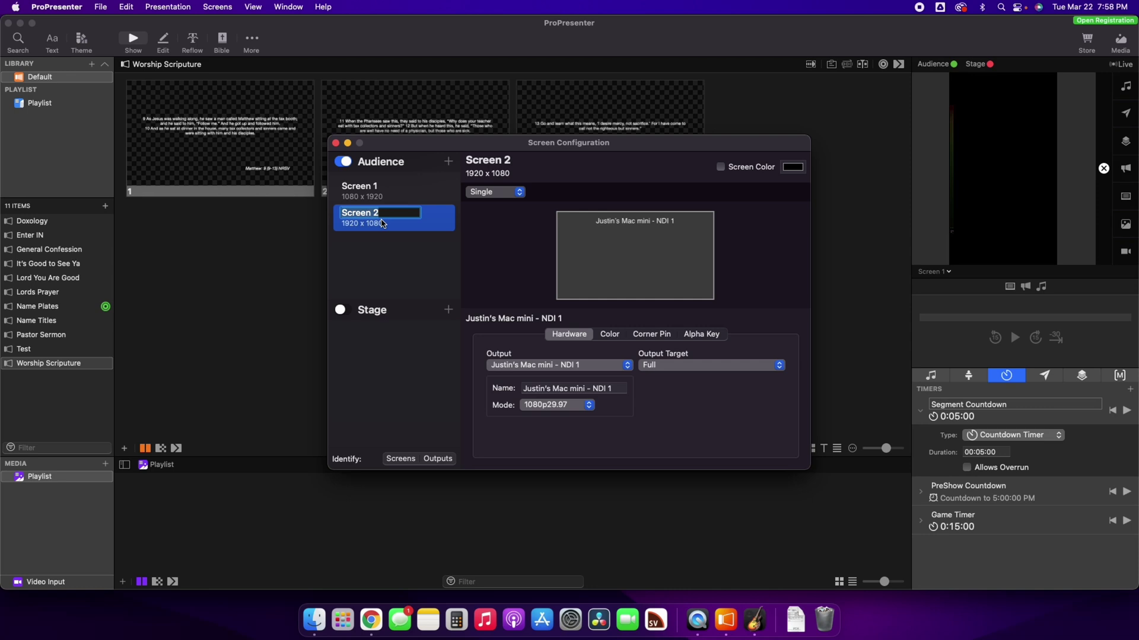
text(Lower Thirds)
key(Return)
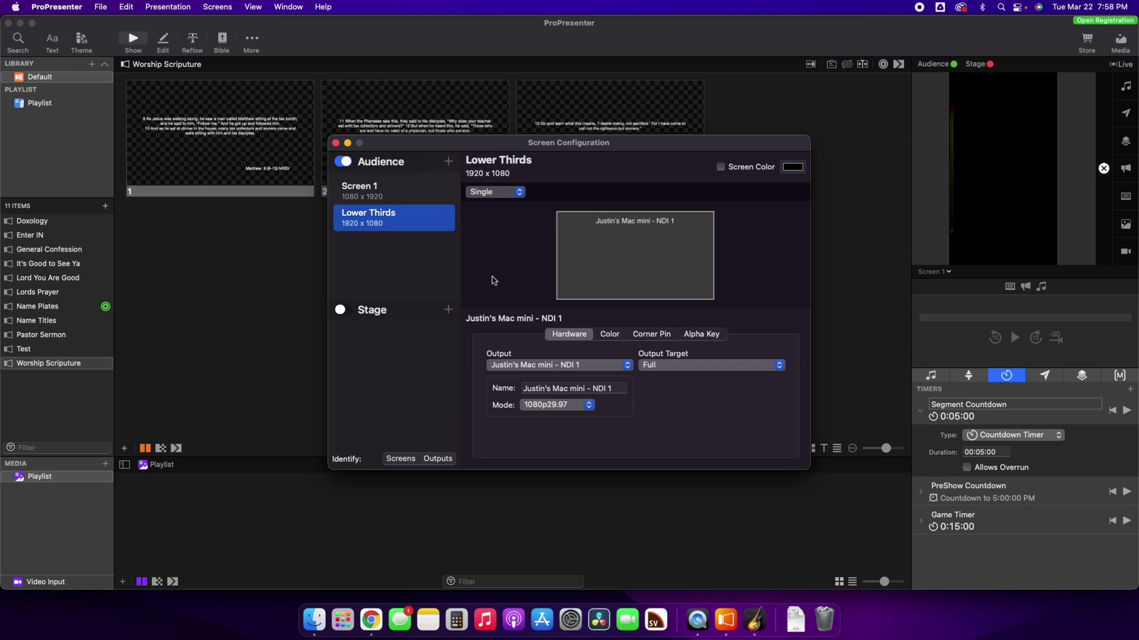
click(702, 336)
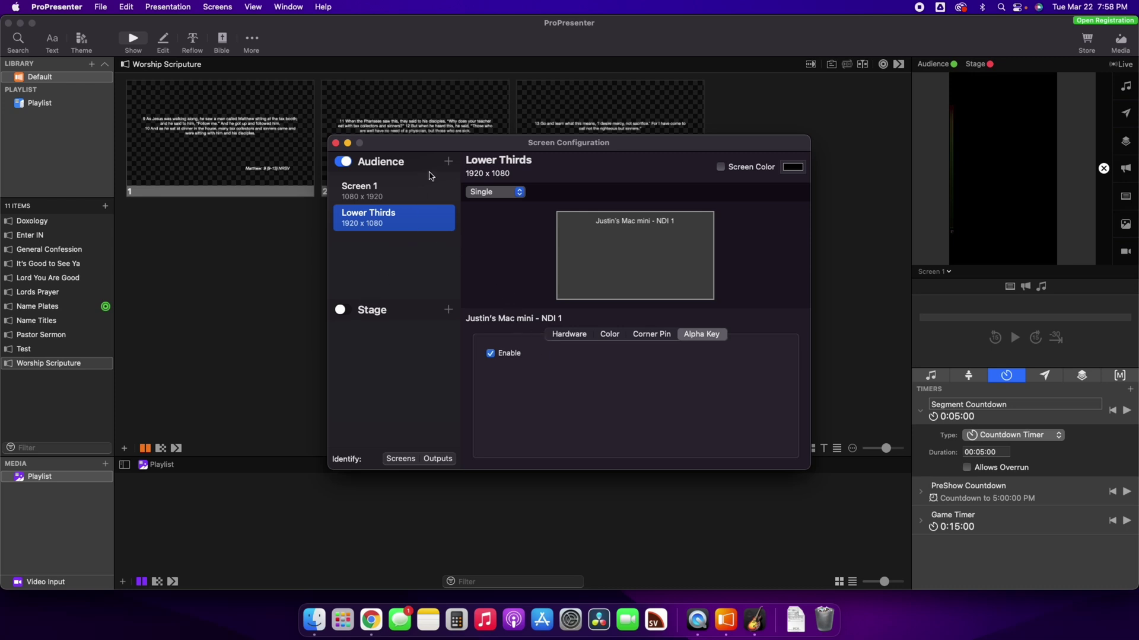
- Add a second new NDI audience screen at 1080p29.97 and name it "Full Screen NDI"
click(448, 161)
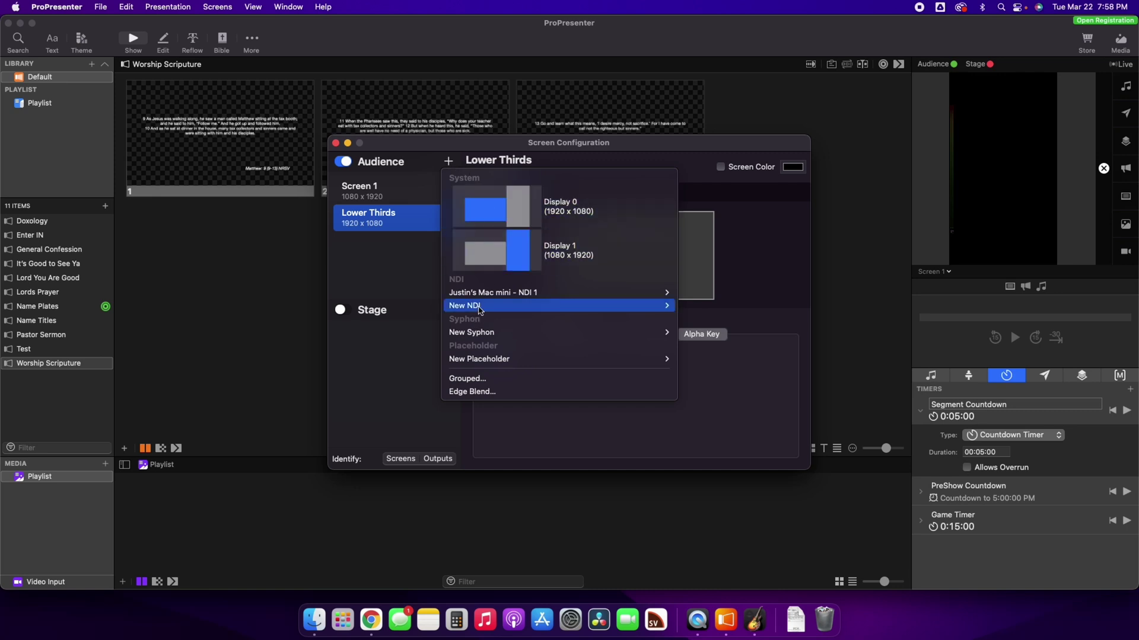
mouse_move(475, 306)
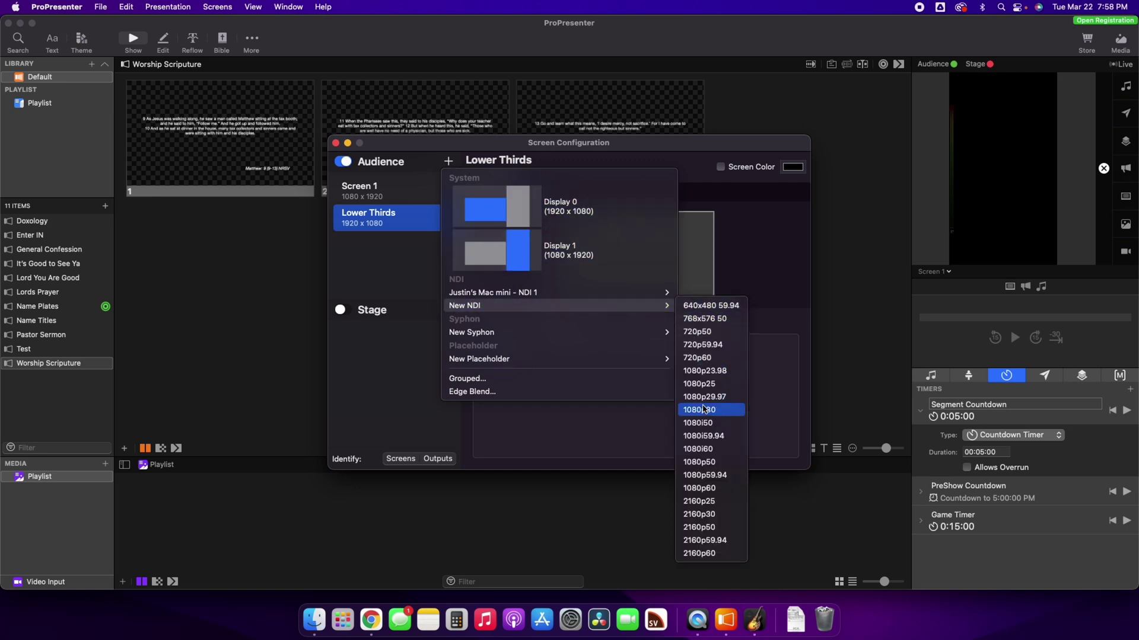
click(703, 398)
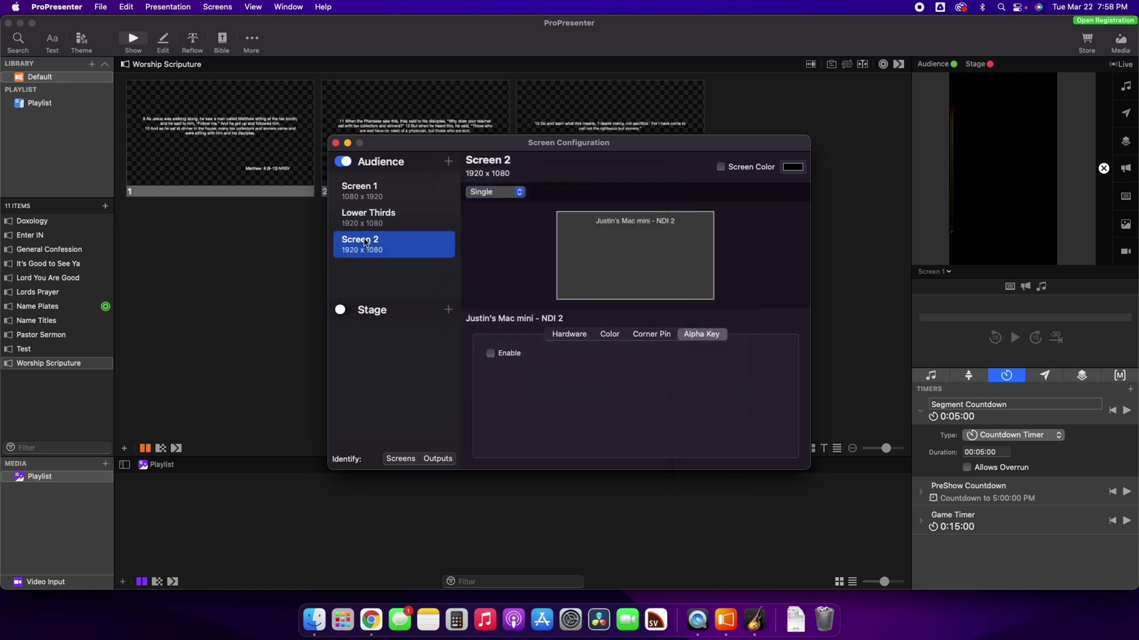
double_click(367, 242)
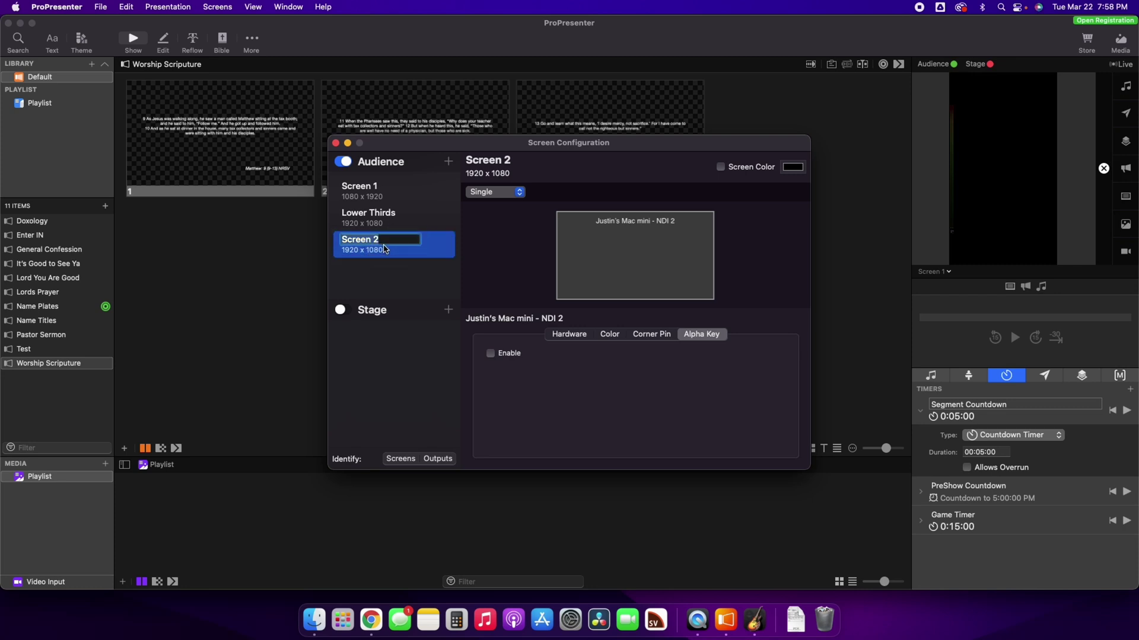
text(Full Screen NDI)
key(Return)
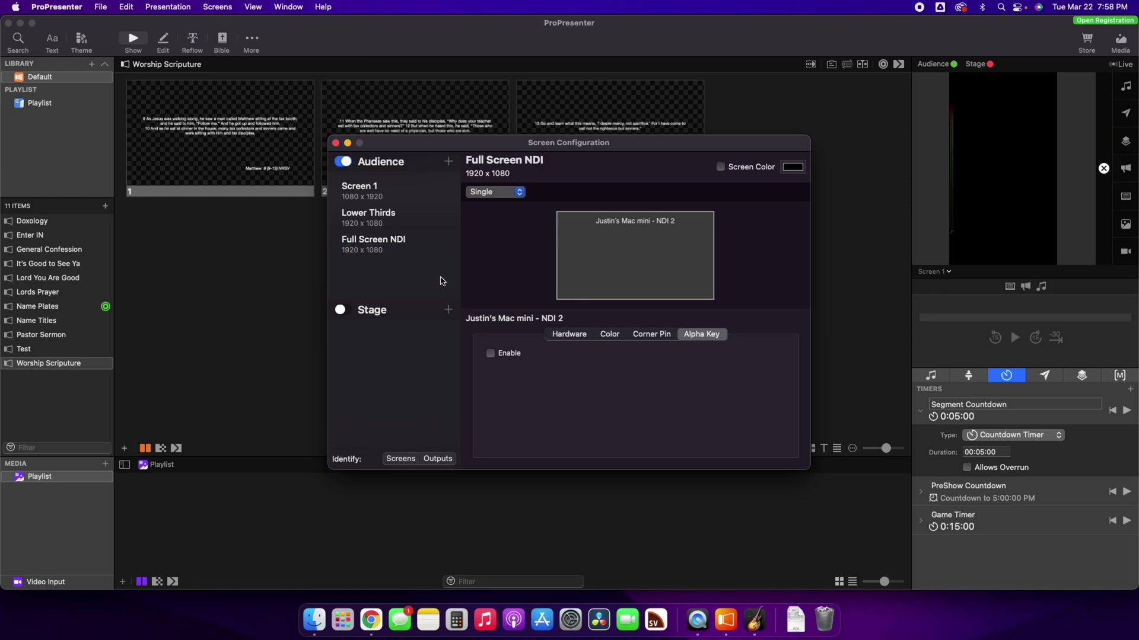
- Set the Full Screen NDI screen's hardware output name to "Full Screen"
click(569, 335)
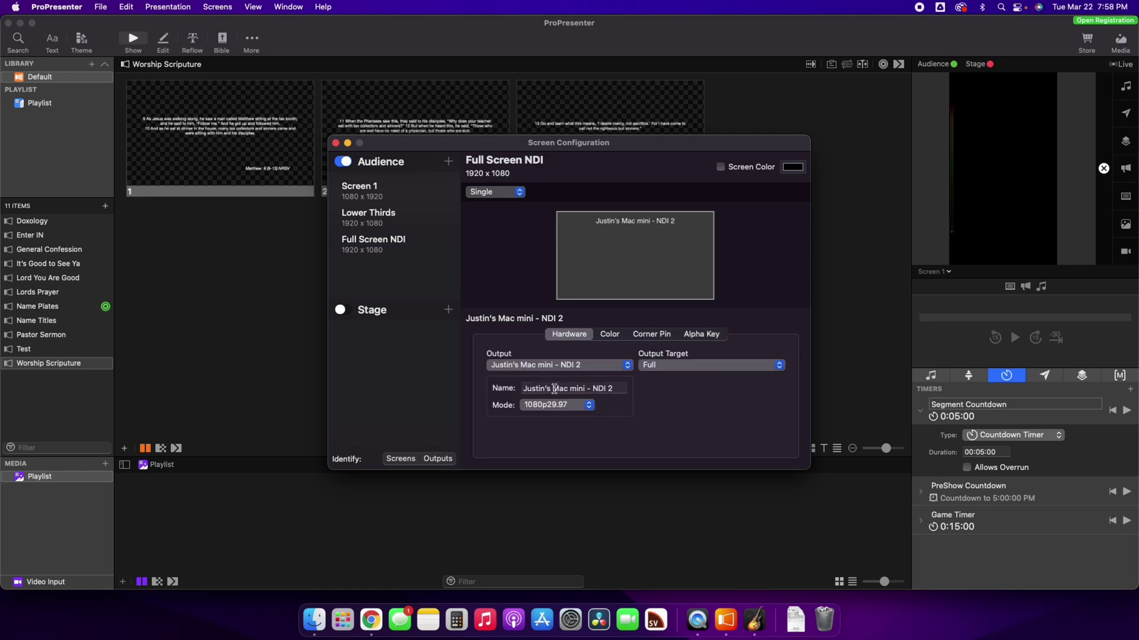
drag(592, 388, 624, 388)
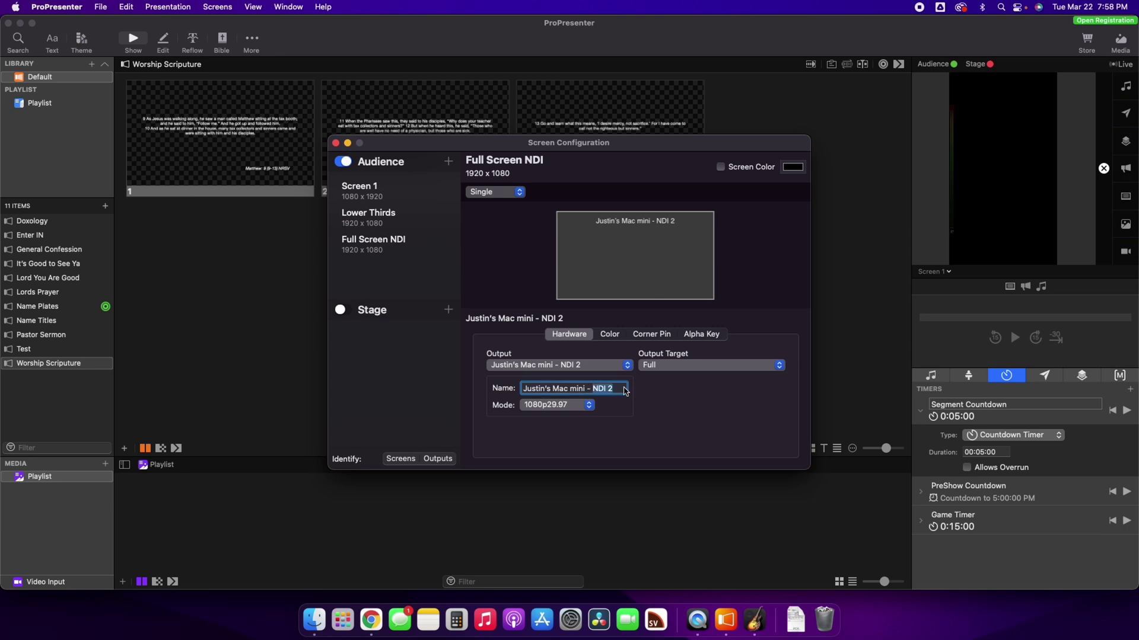
key(super+a)
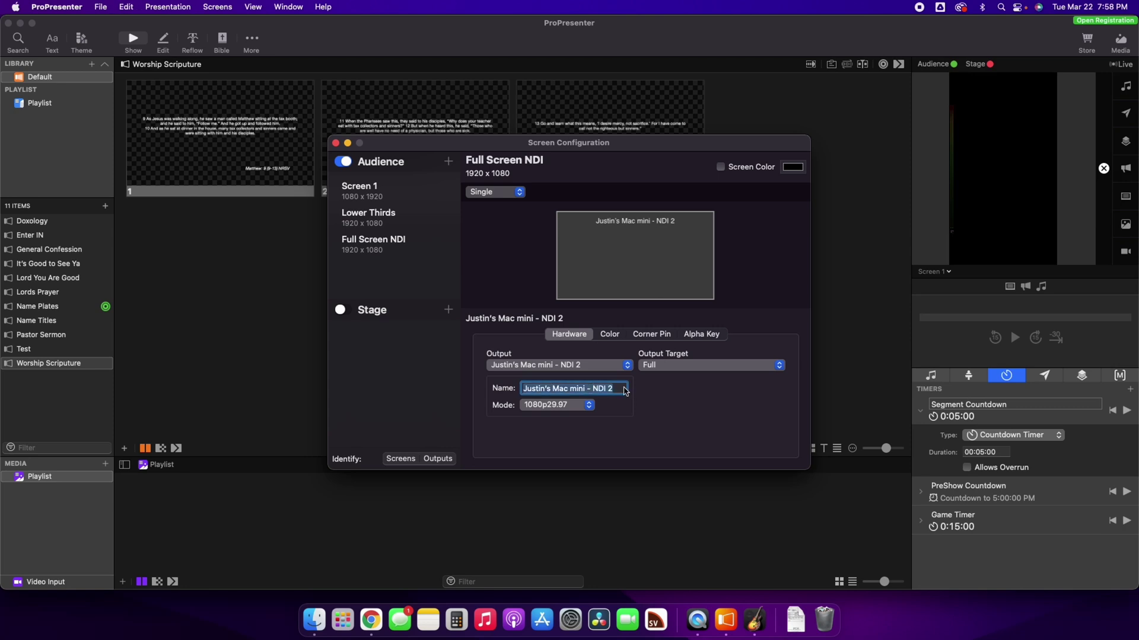
text(Full Screen)
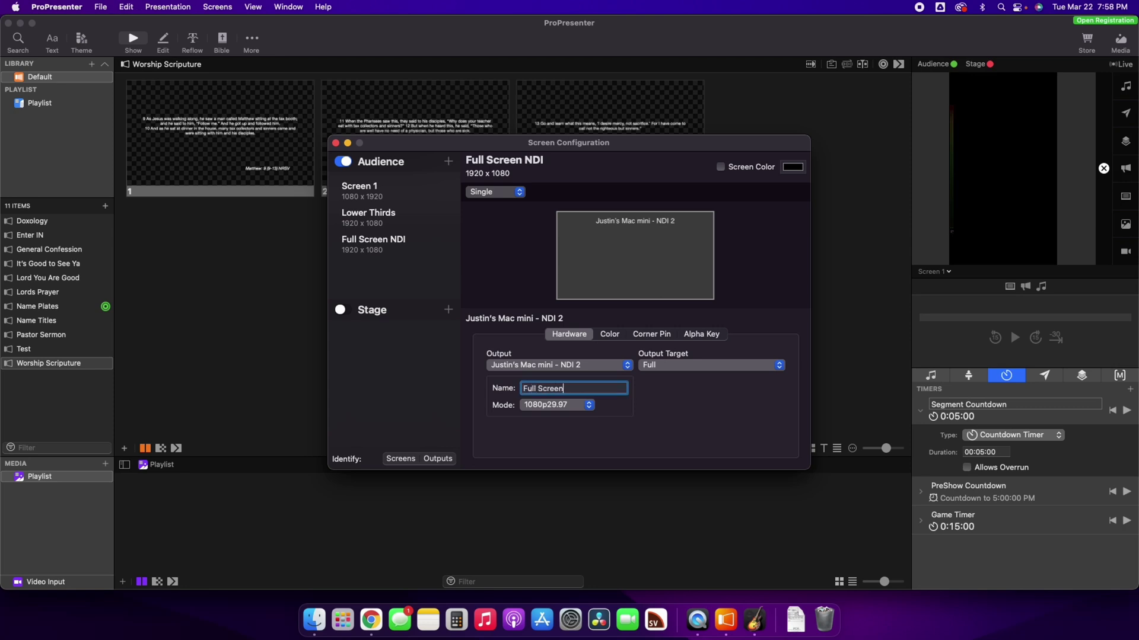
- Set the Lower Thirds screen's hardware output name to "Lower thirds"
click(363, 215)
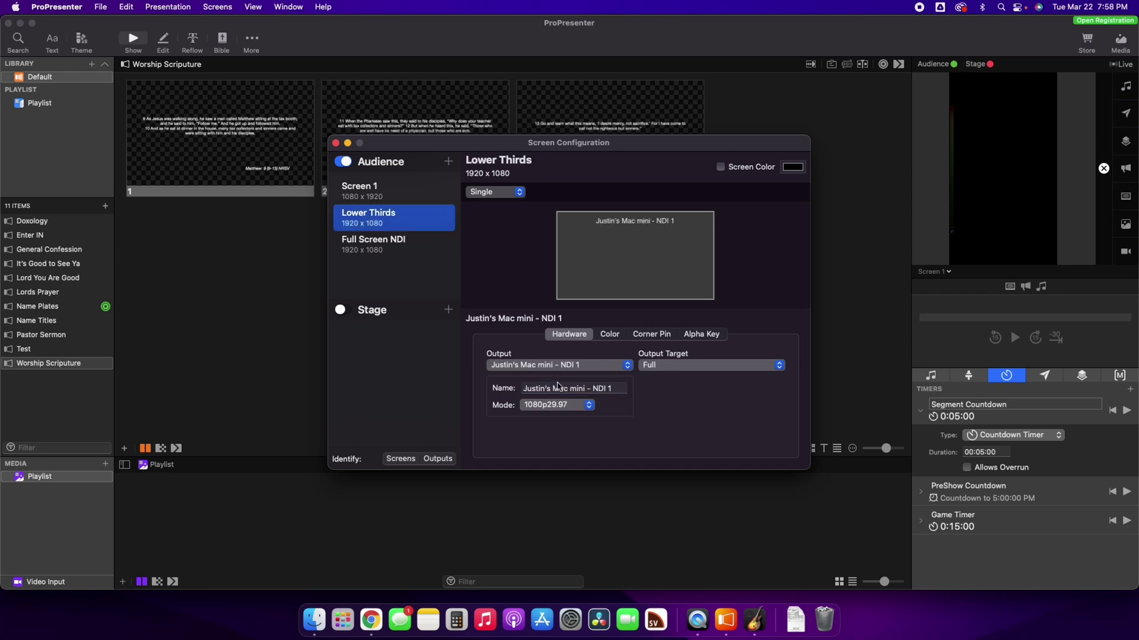
click(558, 387)
key(super+a)
text(Low)
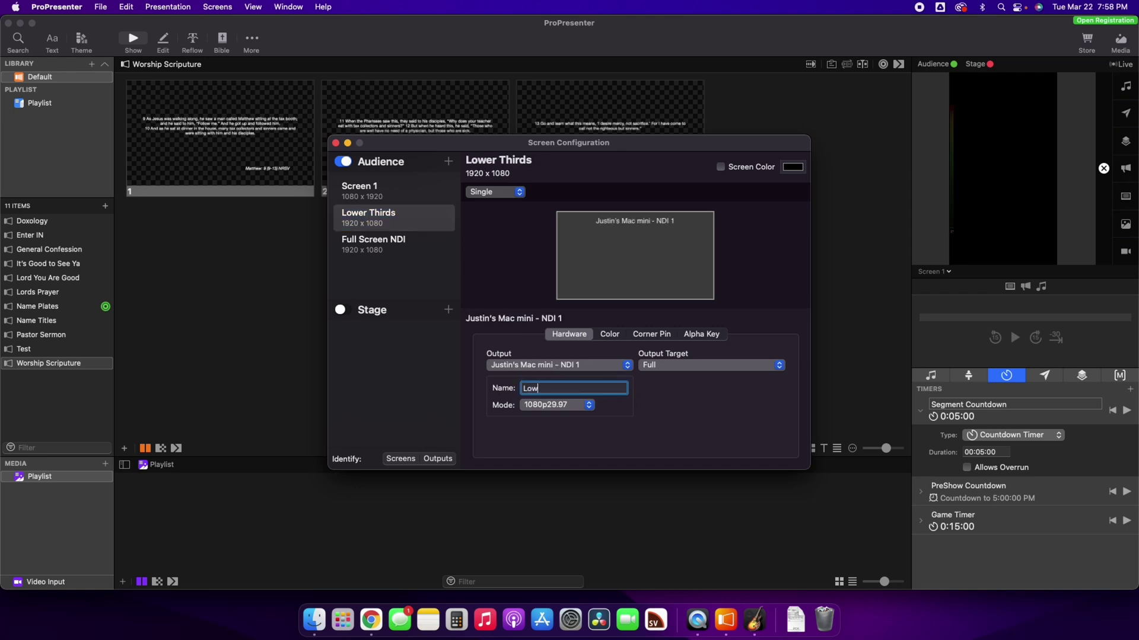
text(er thirds)
click(621, 405)
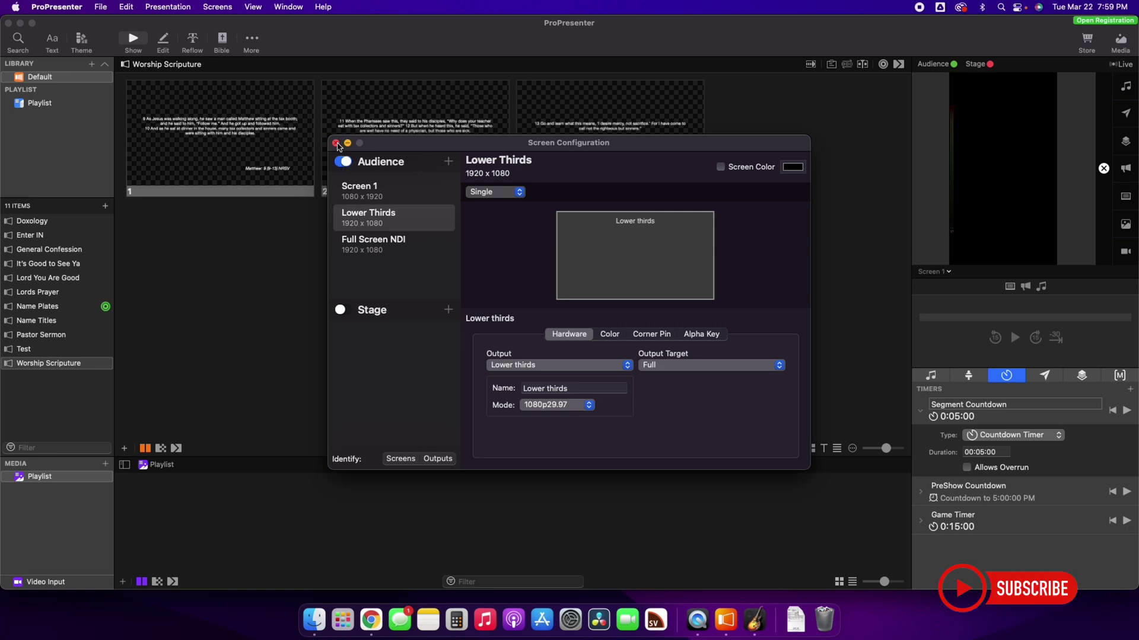
- Close the screen configuration and send the first slide of "It's Good to See Ya" live
click(336, 144)
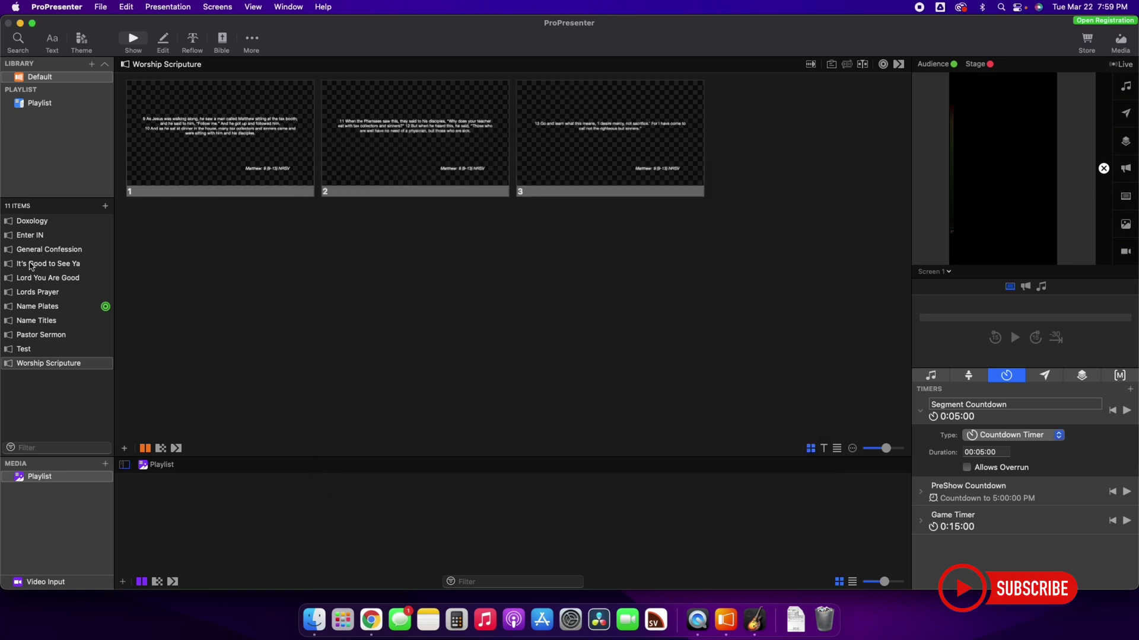
click(32, 264)
click(232, 152)
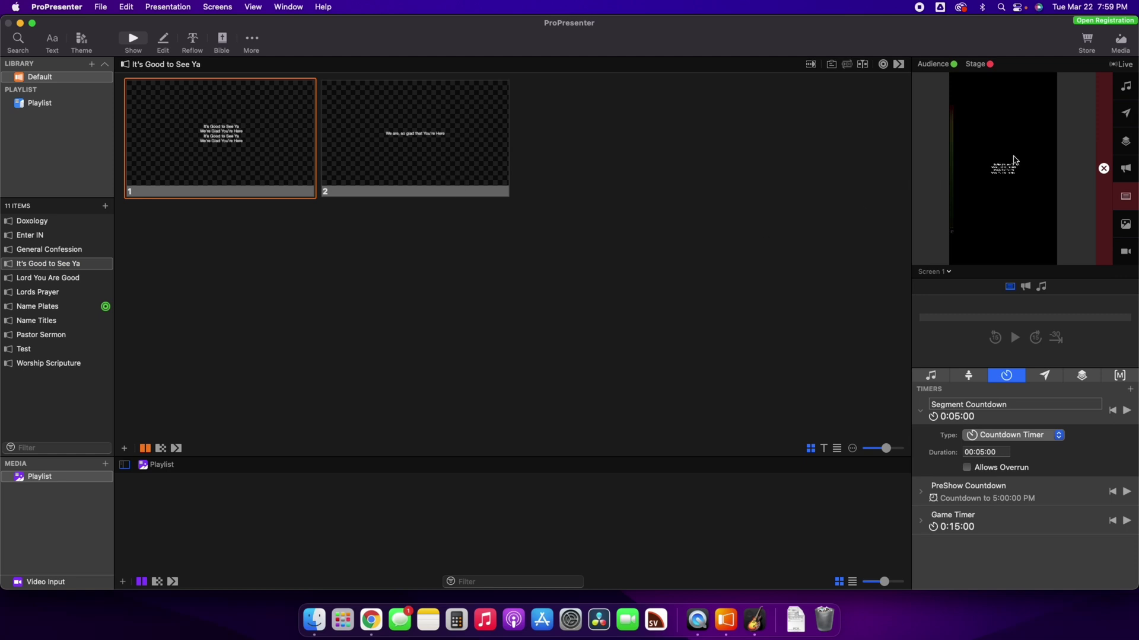
- In the Default look, disable Messages, Props, Announcements, Media and Video Input for the Lower Thirds screen, leaving Slide enabled
click(217, 7)
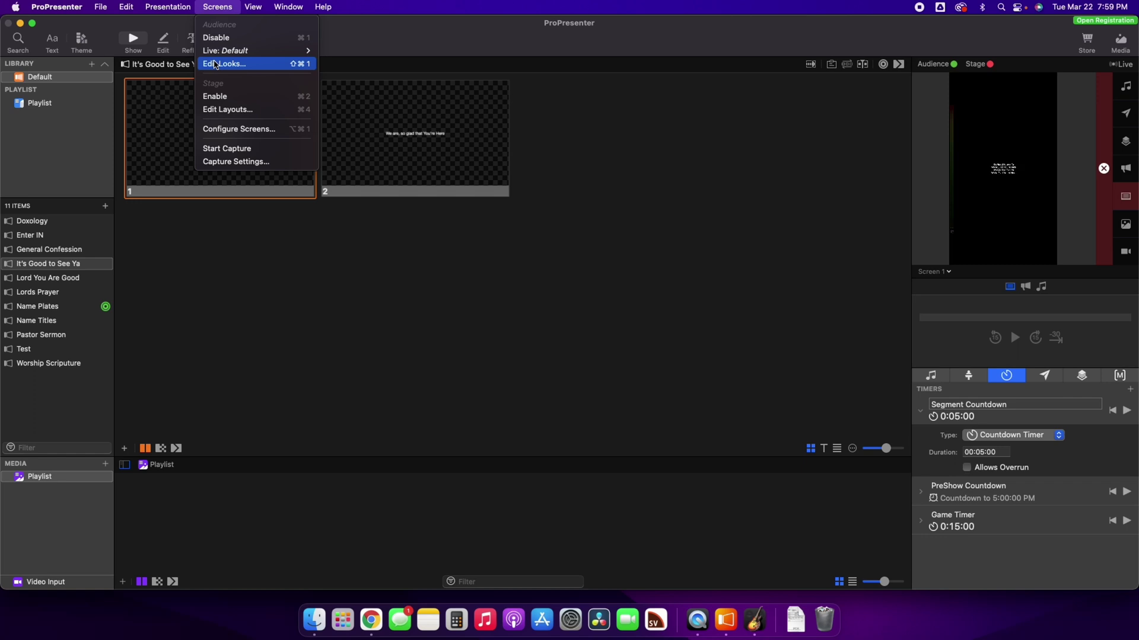
click(215, 64)
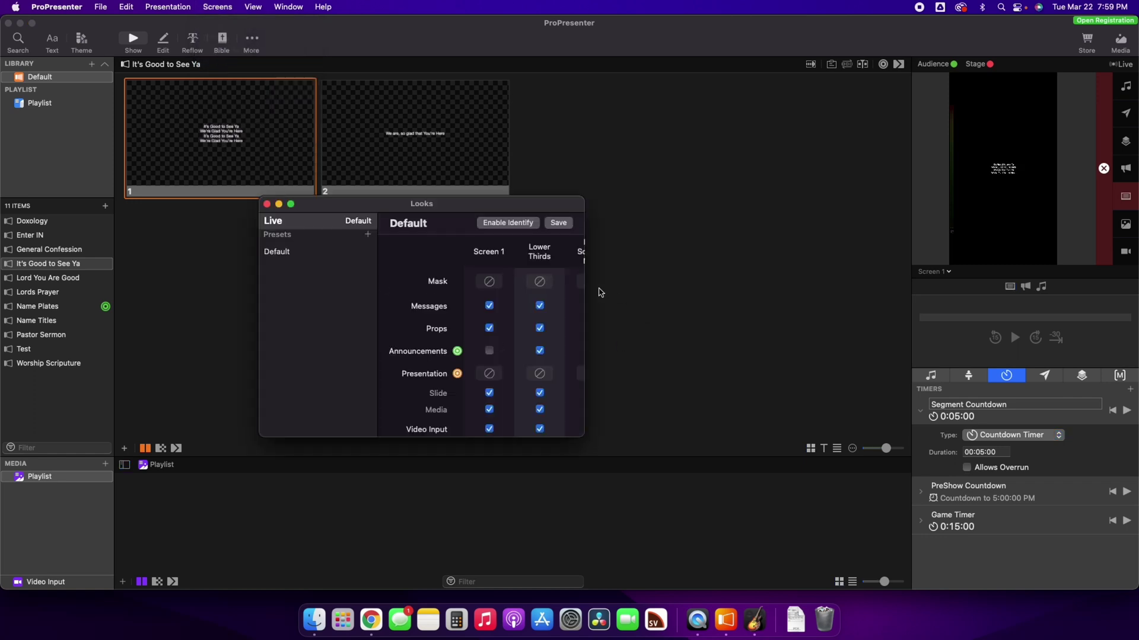
drag(585, 289, 816, 292)
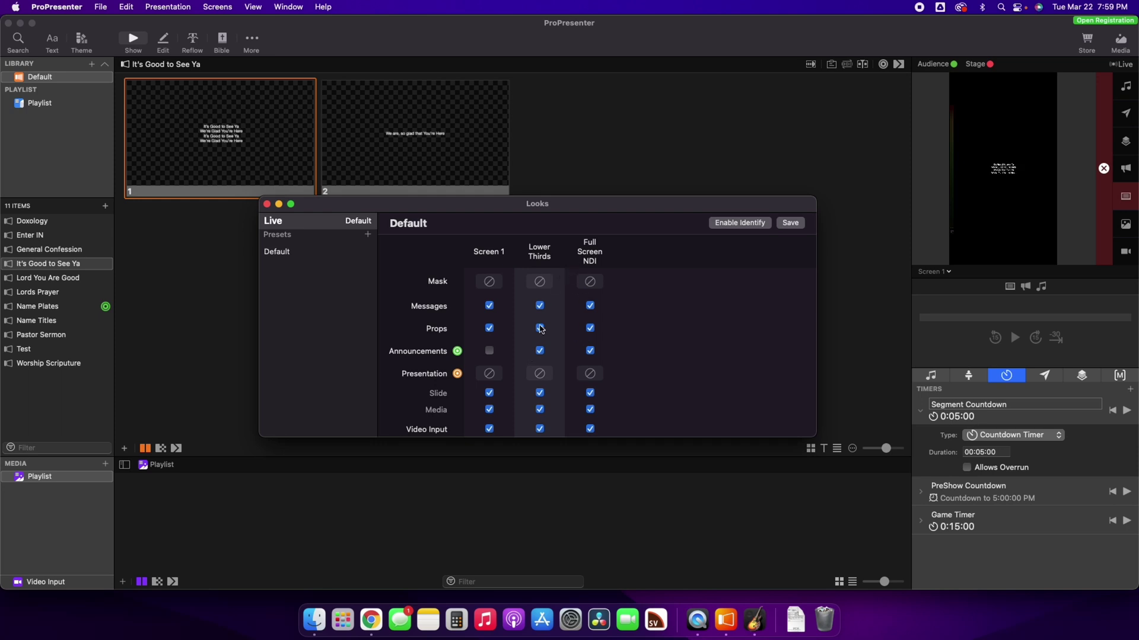
click(540, 306)
click(540, 351)
click(540, 430)
- Look through the themes offered for the Lower Thirds presentation layer, including the lyric styles, and close the Looks window without choosing one
click(539, 375)
mouse_move(550, 410)
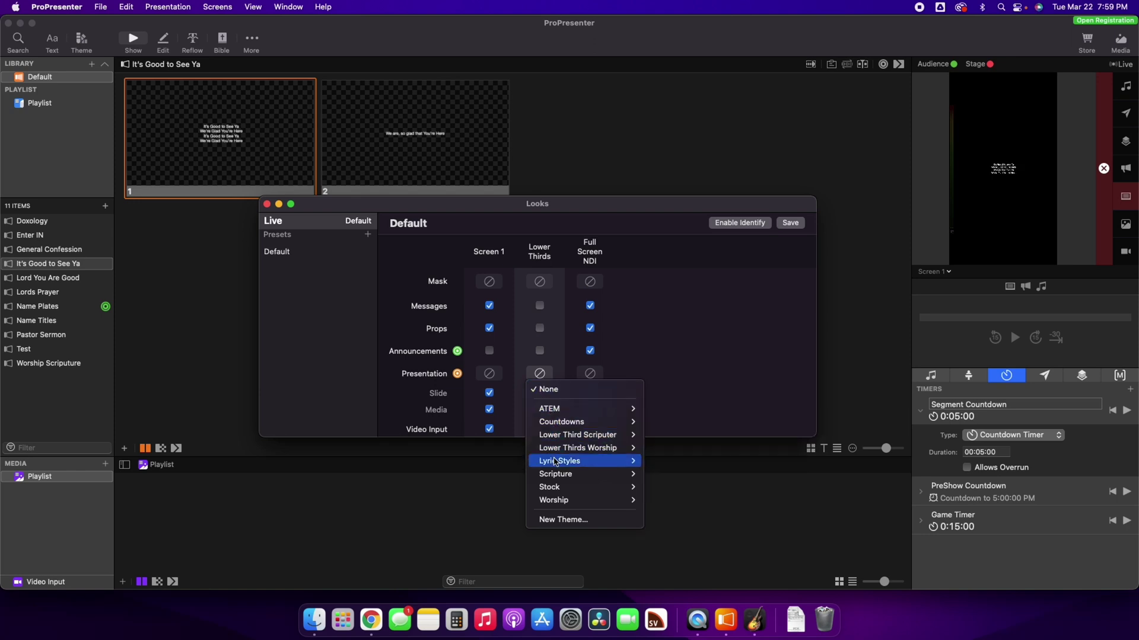
mouse_move(556, 461)
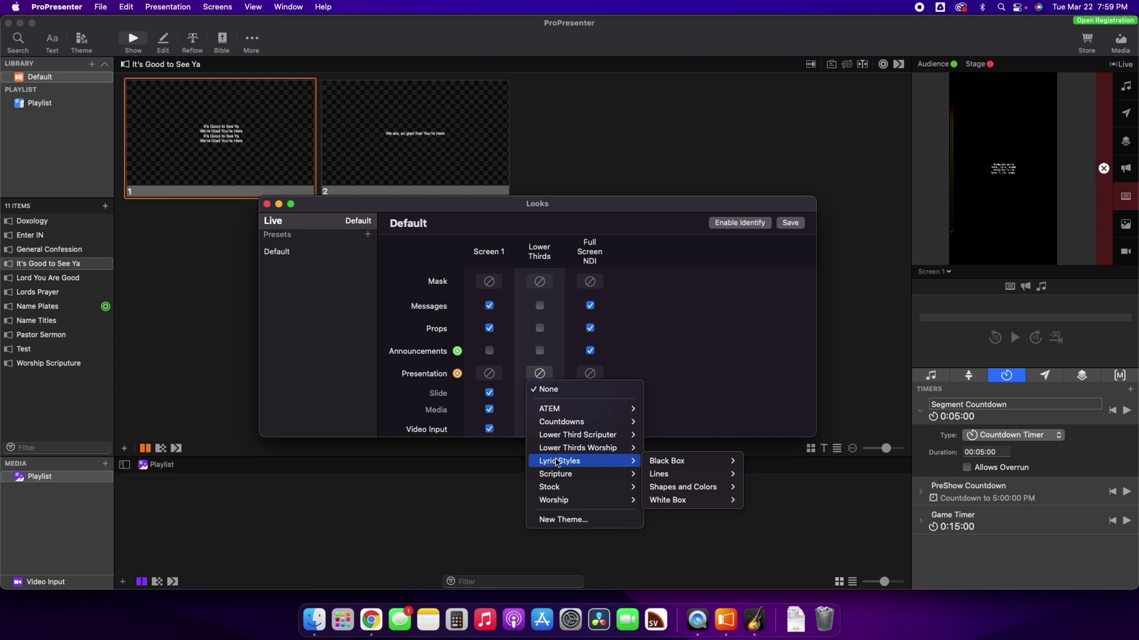
mouse_move(660, 465)
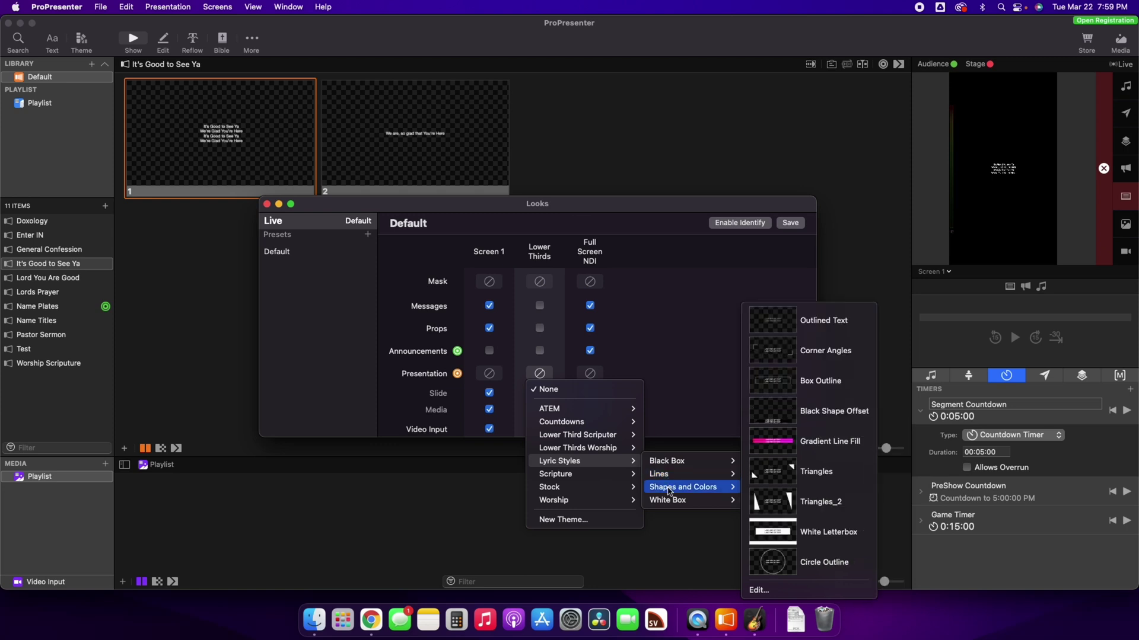
mouse_move(573, 480)
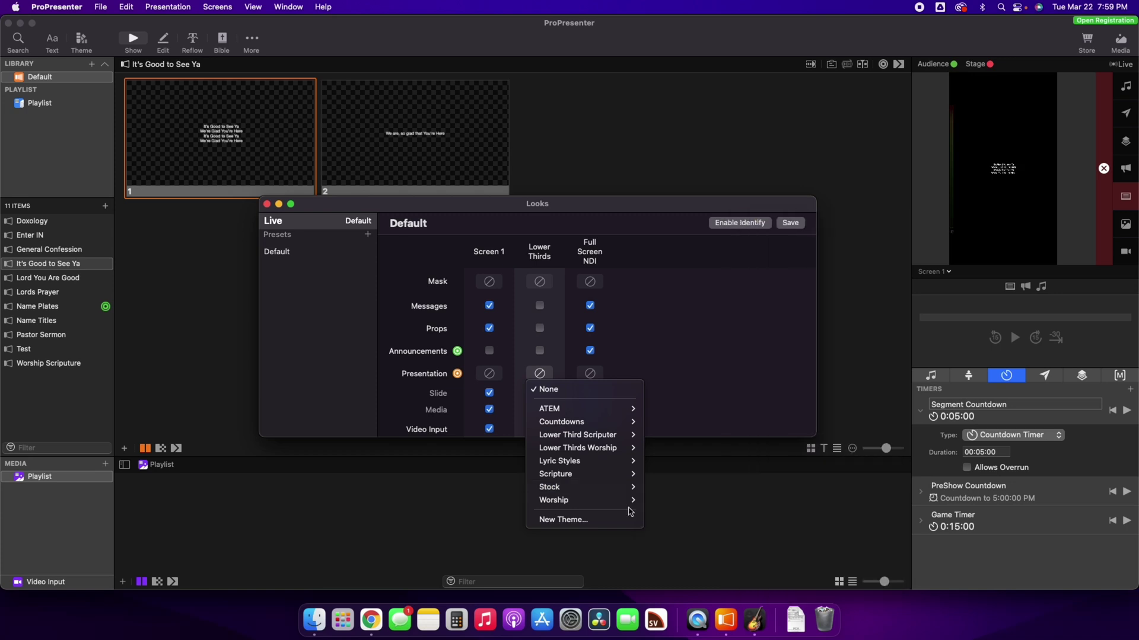
click(665, 305)
click(267, 204)
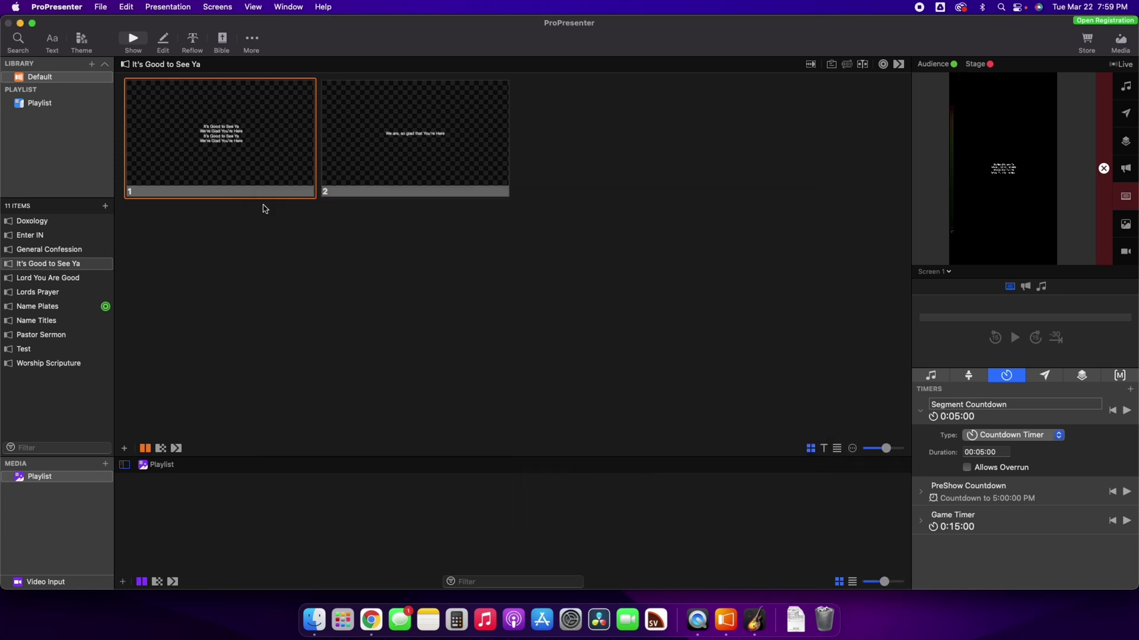
- Create a new theme named "Lower Third", saving it as a new version instead of overwriting the existing one
click(78, 43)
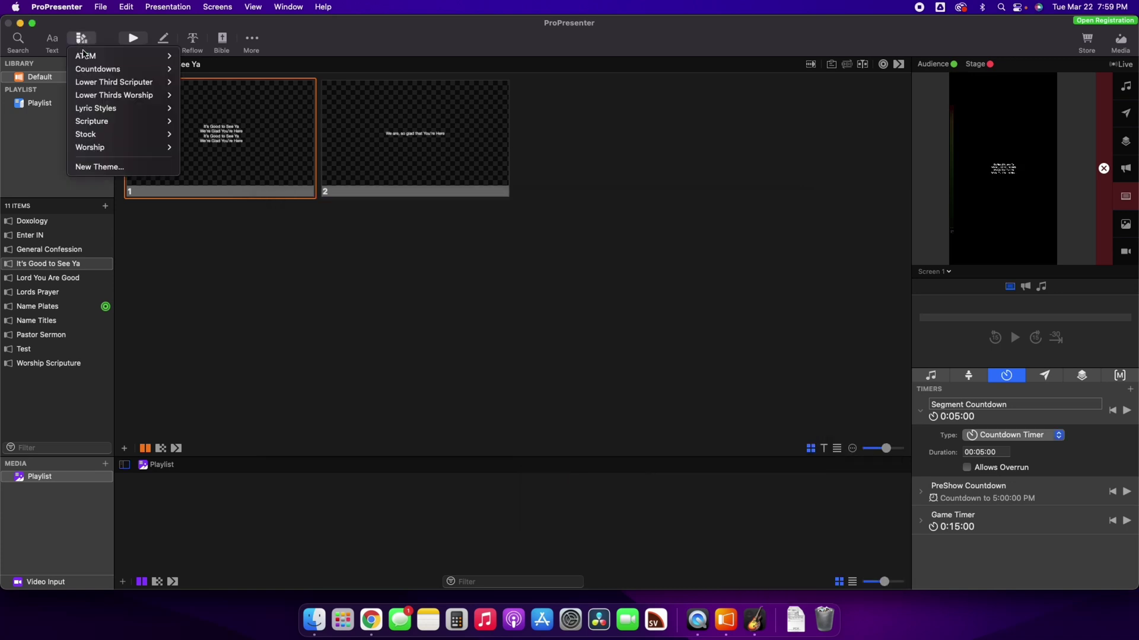
click(121, 167)
text(Lower Third)
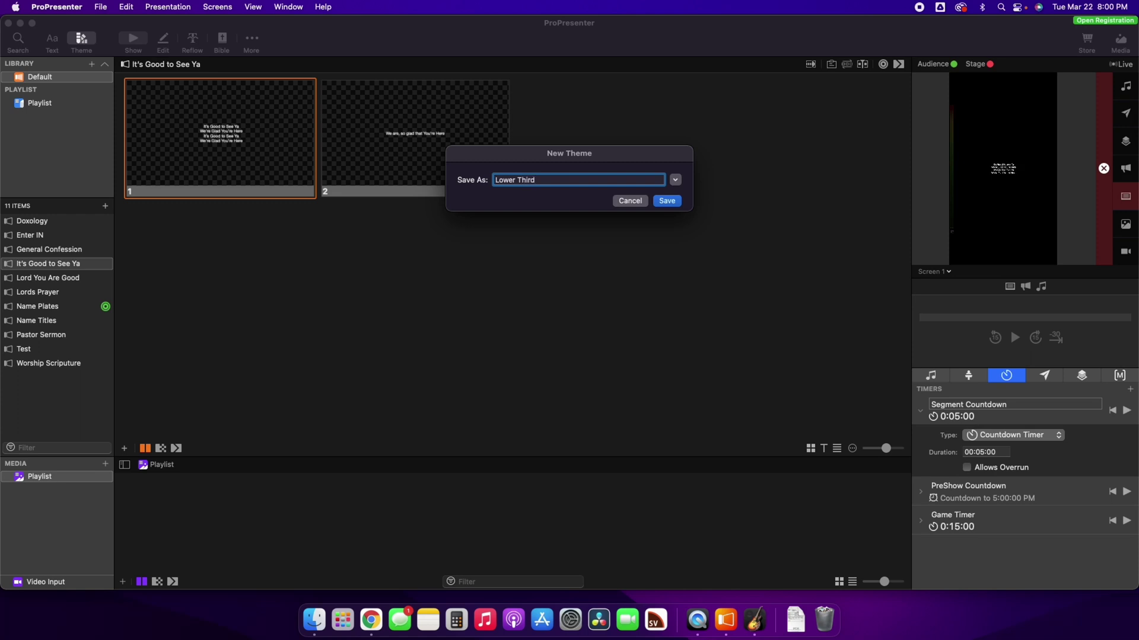
key(Return)
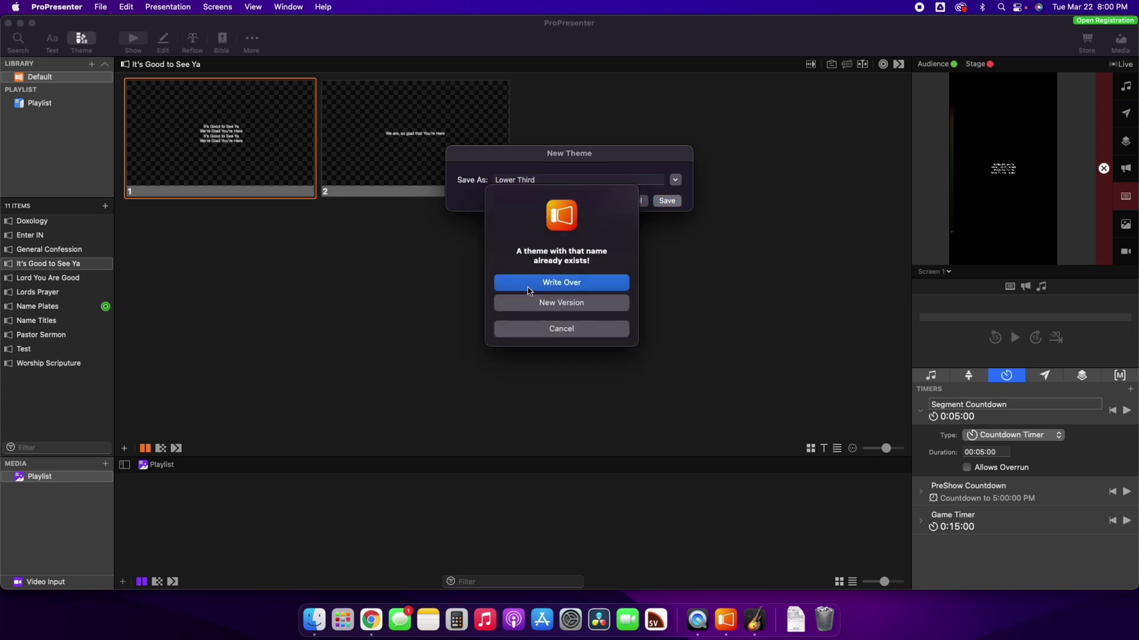
click(537, 301)
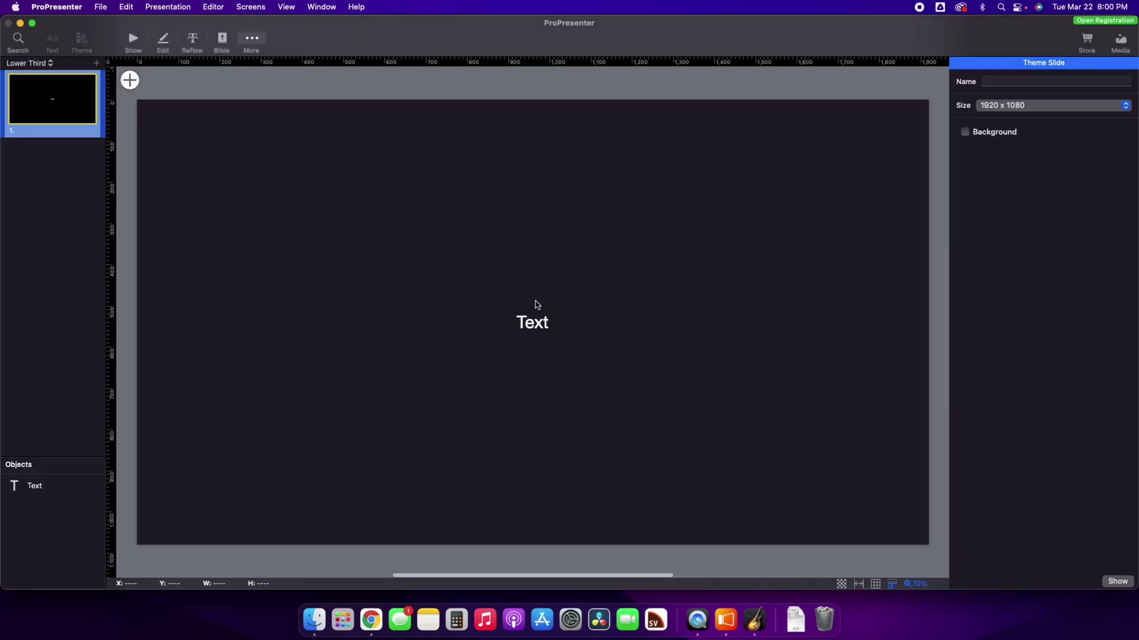
- Replace the theme slide's placeholder text with a line repeating "Worship" six times
click(500, 284)
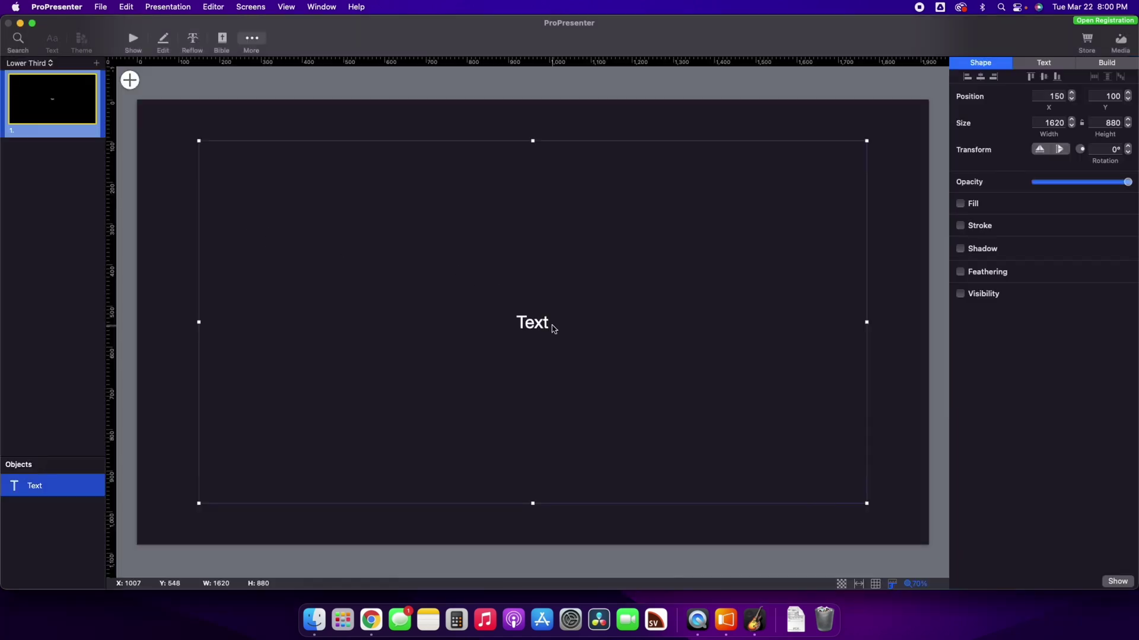
double_click(551, 326)
text(Worship)
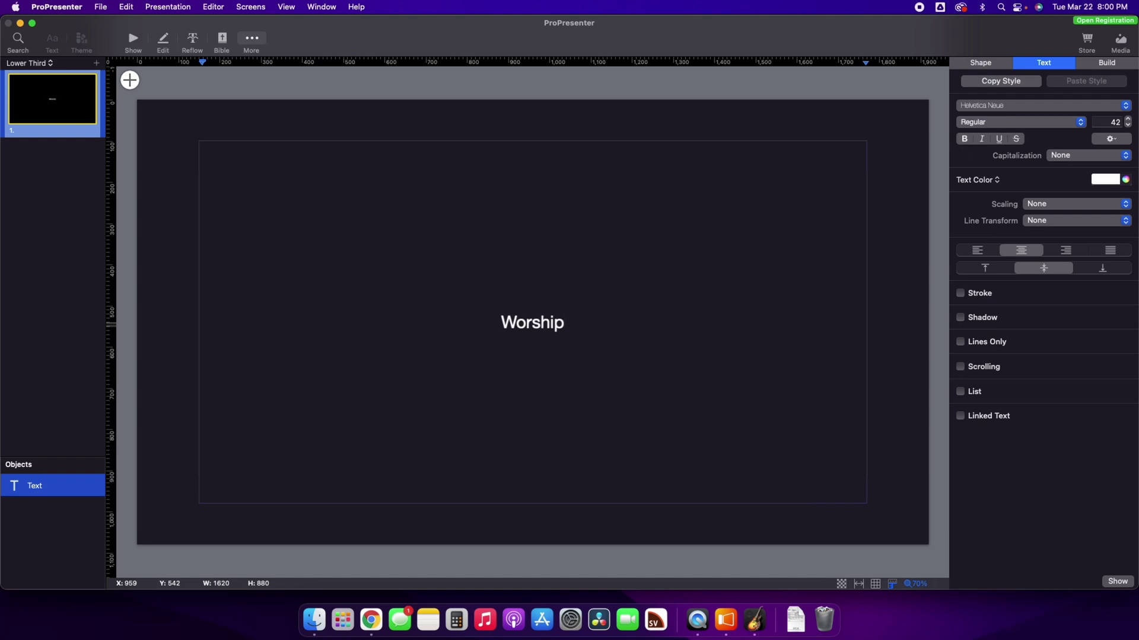
key(super+a)
key(super+c)
key(Right)
key(super+v)
key(super+v)
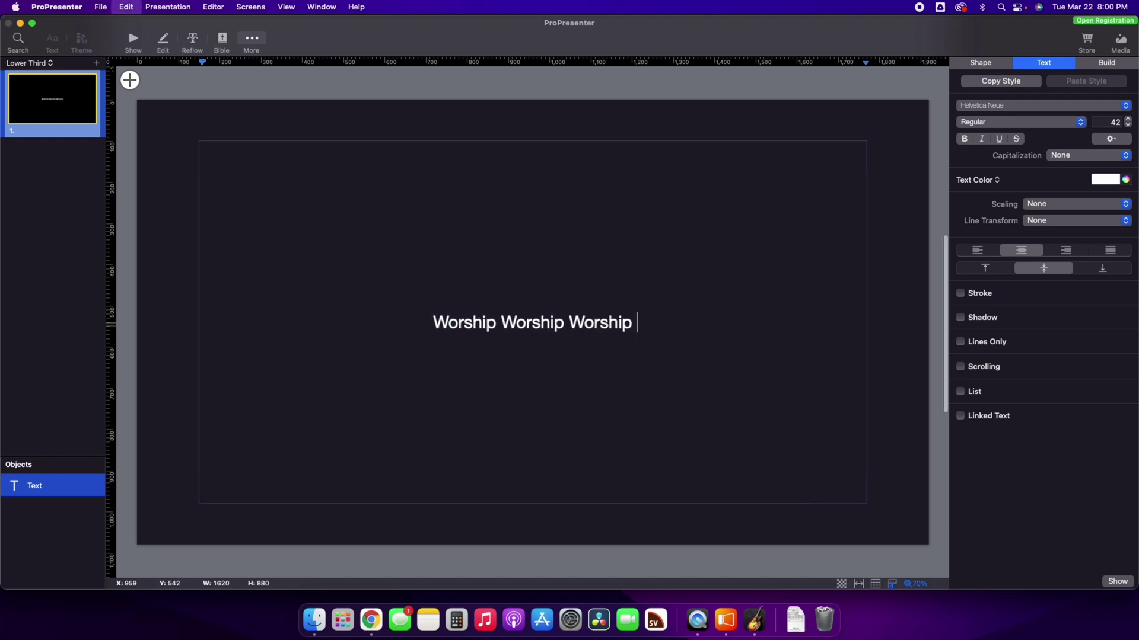
key(super+v)
key(super+v)
key(super+v)
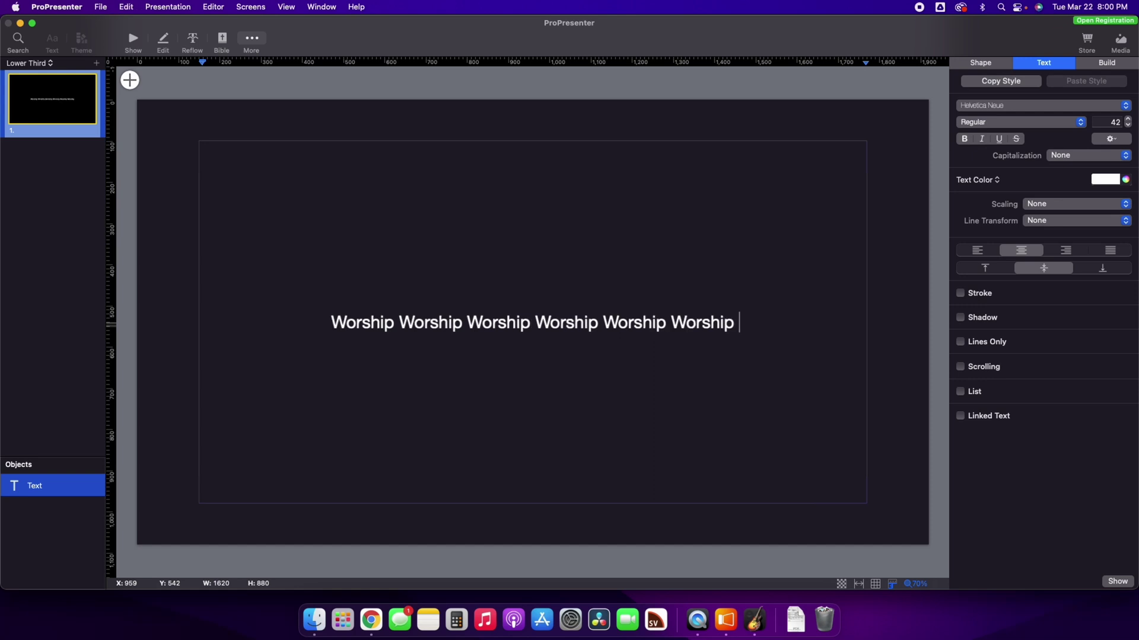
- Duplicate the "Worship" line until the text box holds four identical lines
key(super+a)
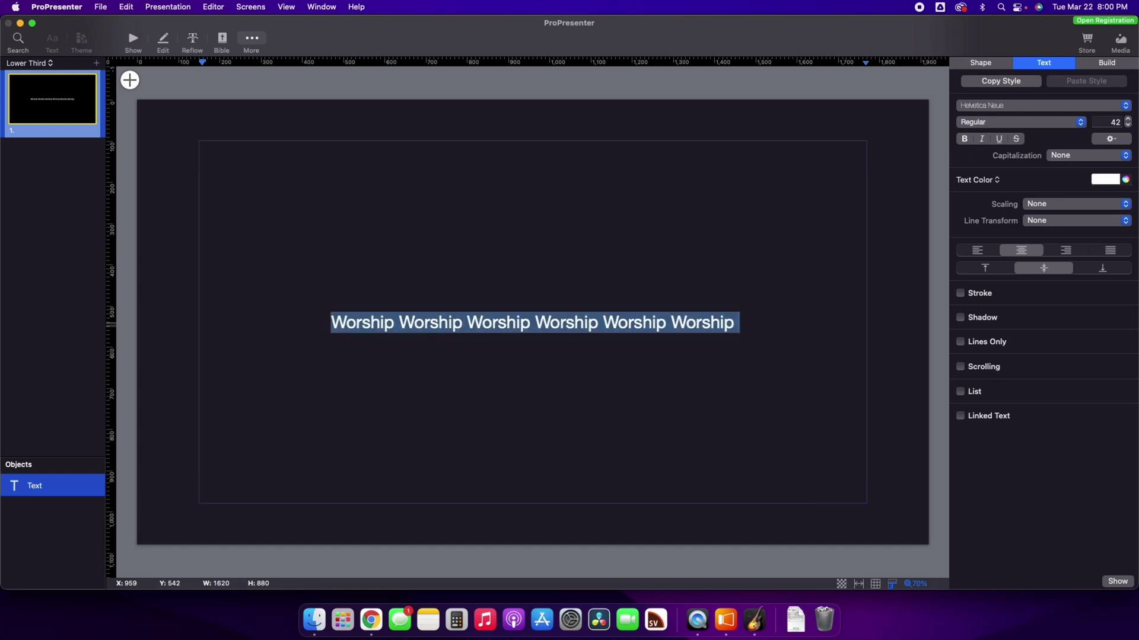
key(super+c)
key(Right)
key(Return)
key(super+v)
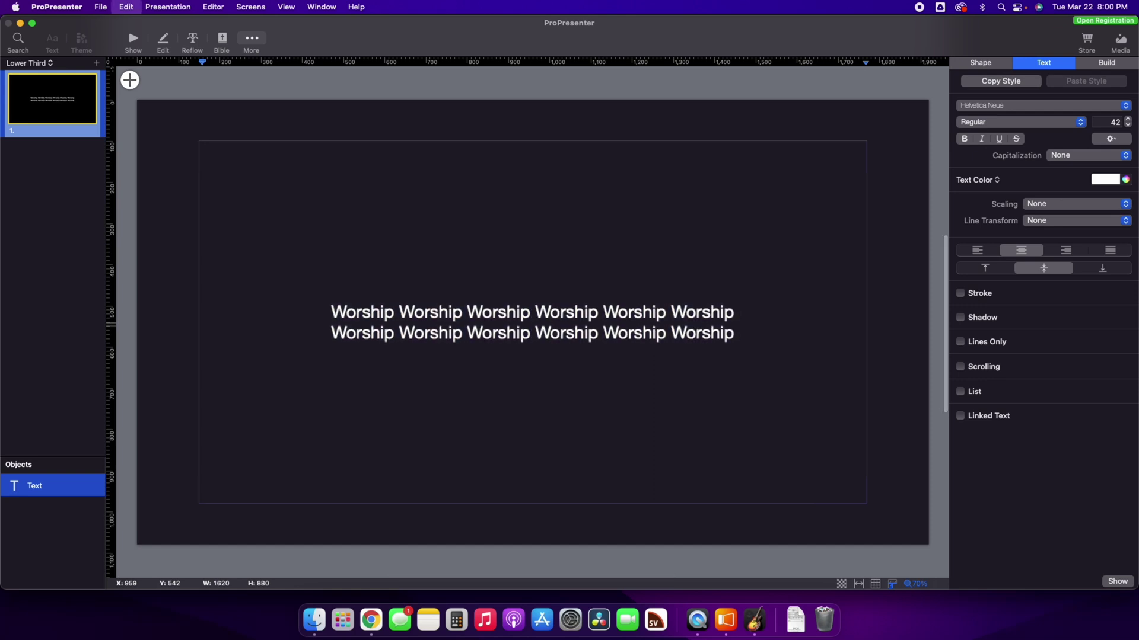
key(super+v)
key(super+z)
key(Return)
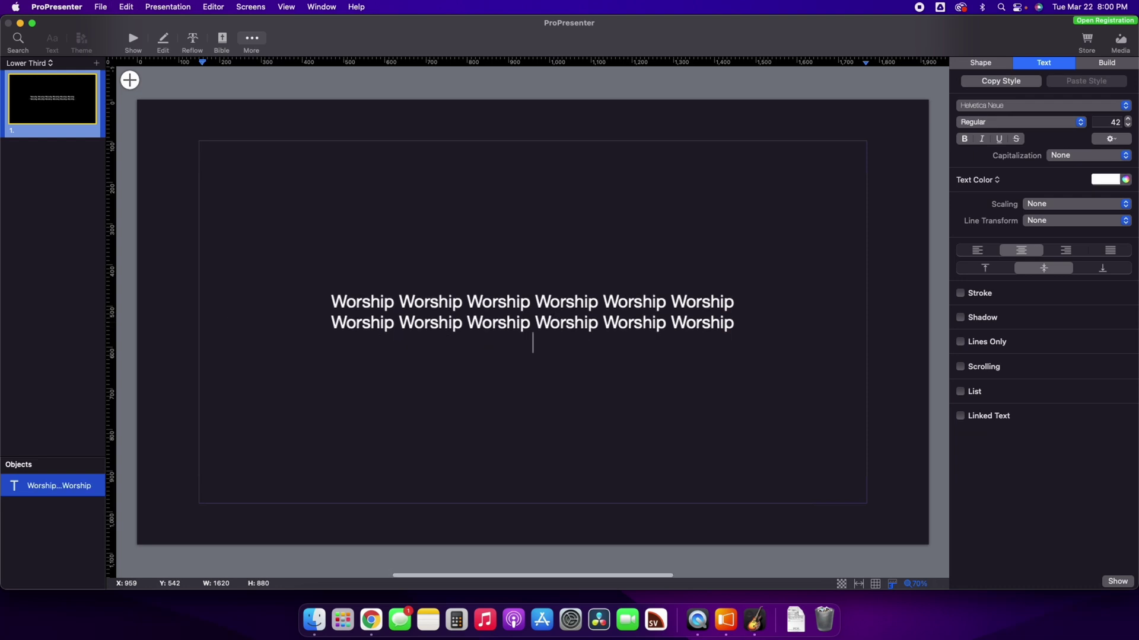
key(super+v)
key(Return)
key(super+v)
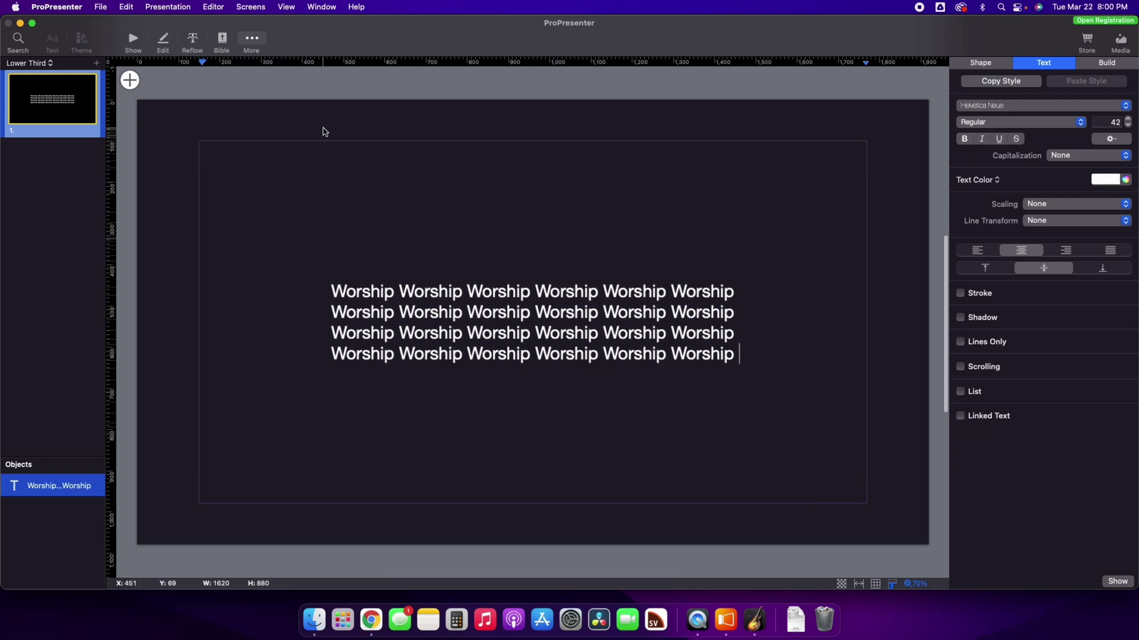
- Resize the text box to about 1886 wide by 342 high, spanning the bottom edge of the slide
key(Escape)
drag(533, 140, 532, 392)
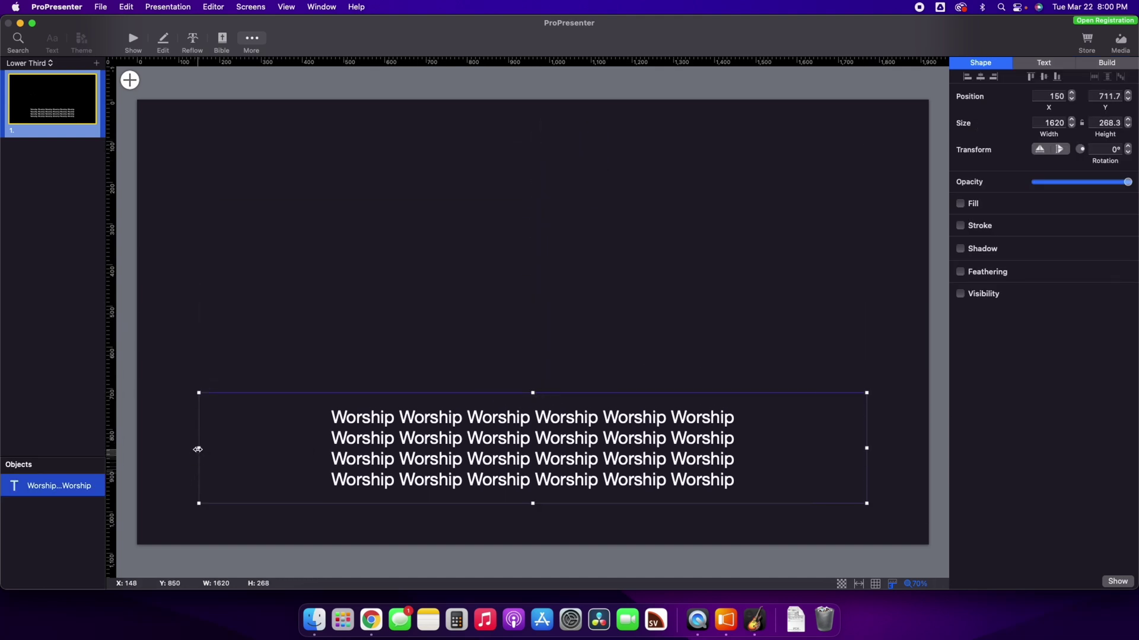
drag(198, 452, 143, 453)
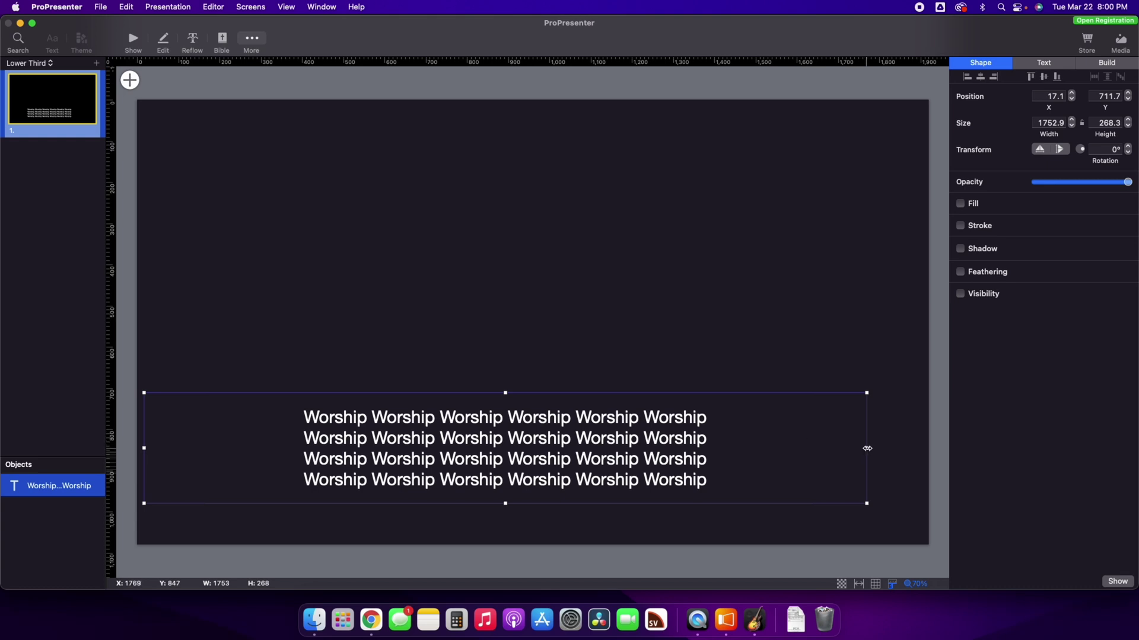
drag(867, 448, 923, 449)
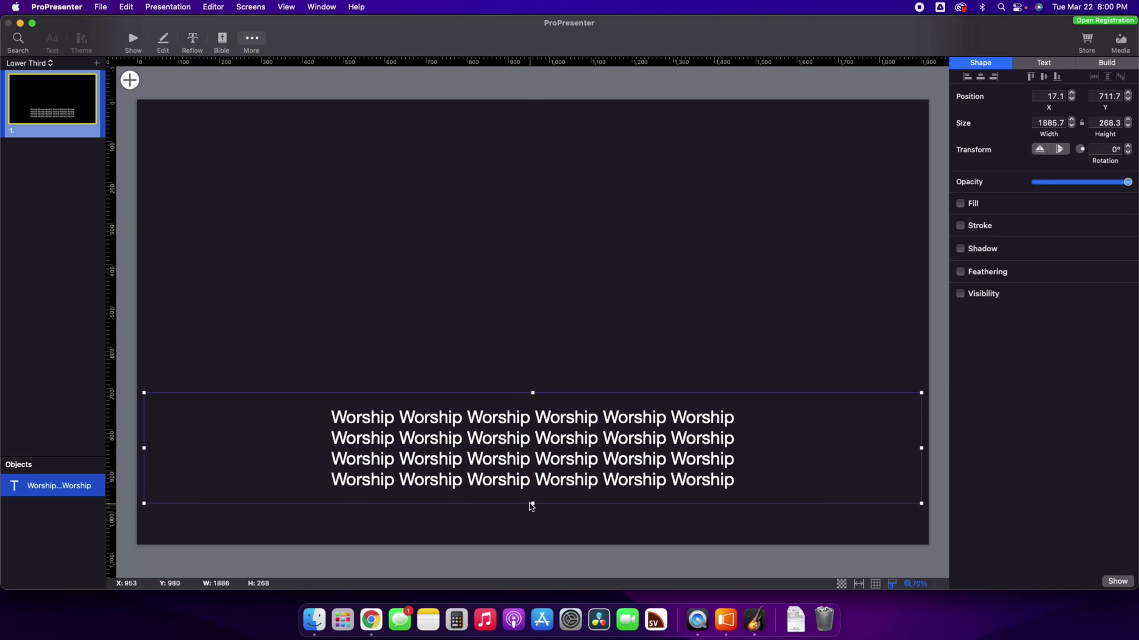
mouse_move(533, 503)
mouse_down()
mouse_move(532, 533)
mouse_move(537, 501)
mouse_up()
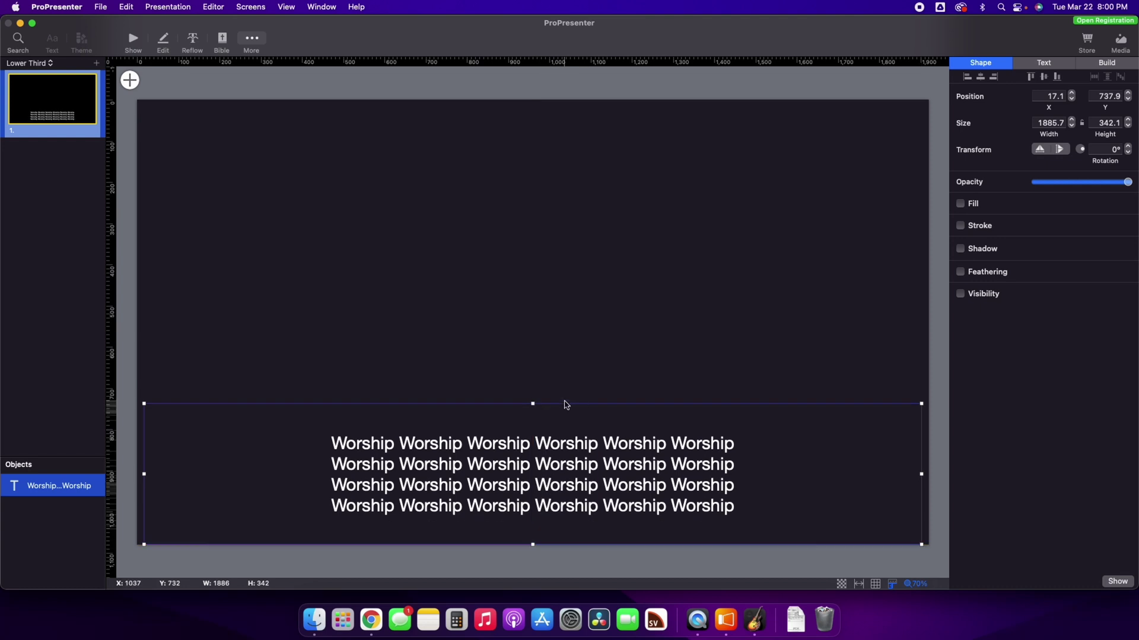
- Align the text to the bottom of its box and extend the box upward to about 648 high
click(1037, 66)
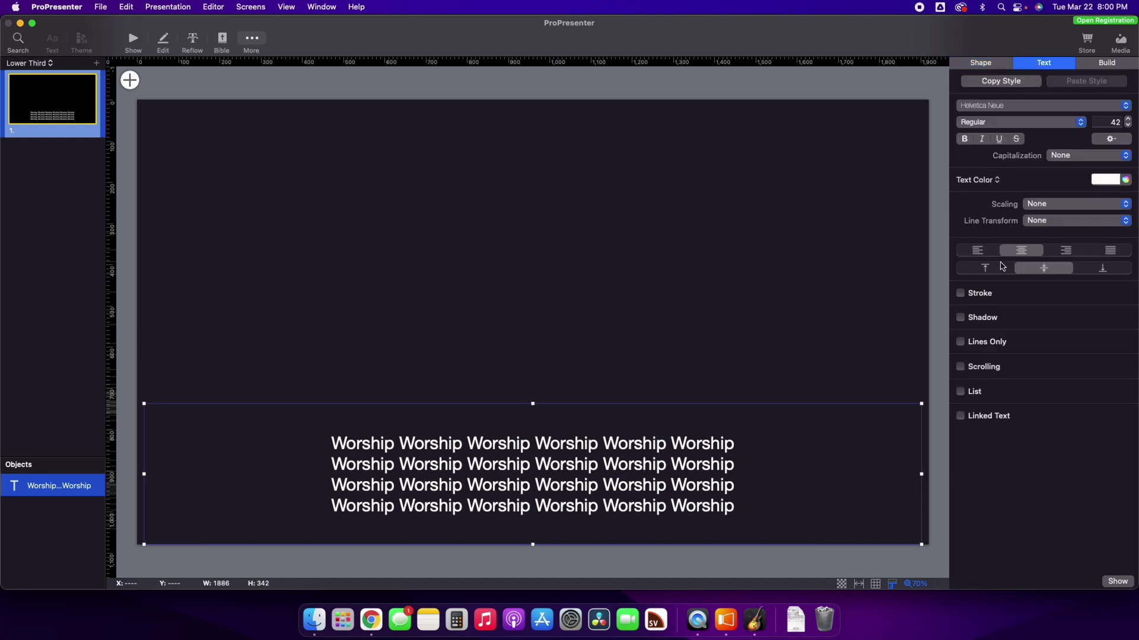
click(1101, 269)
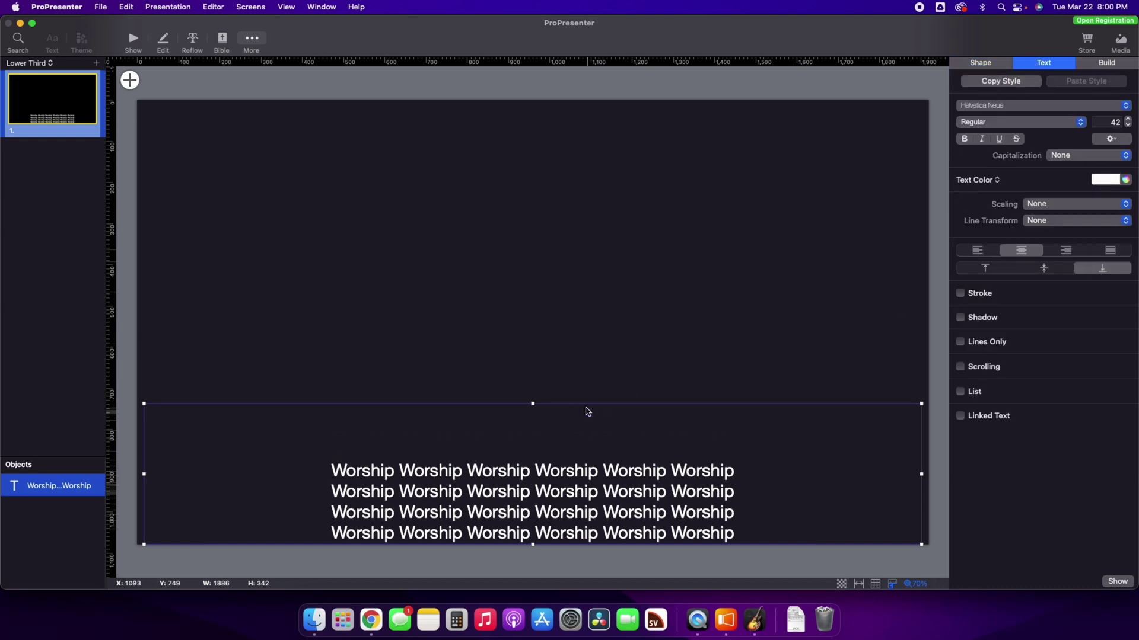
drag(532, 404, 533, 277)
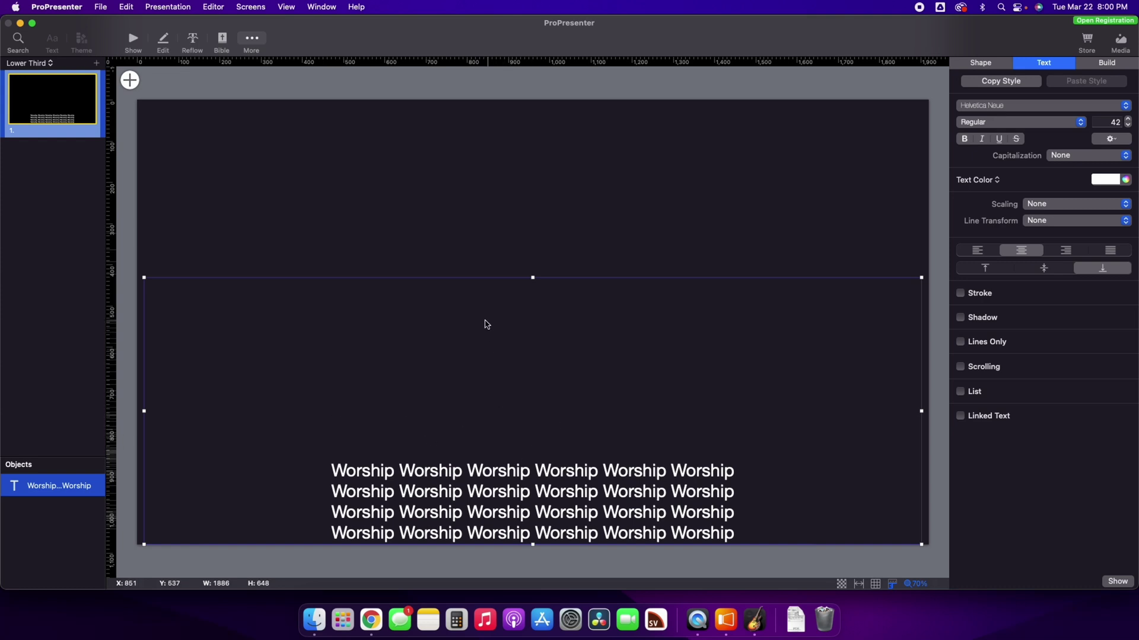
- In the audience looks, assign the Lower Third theme's Template to the Presentation layer of the Lower Thirds screen
click(133, 41)
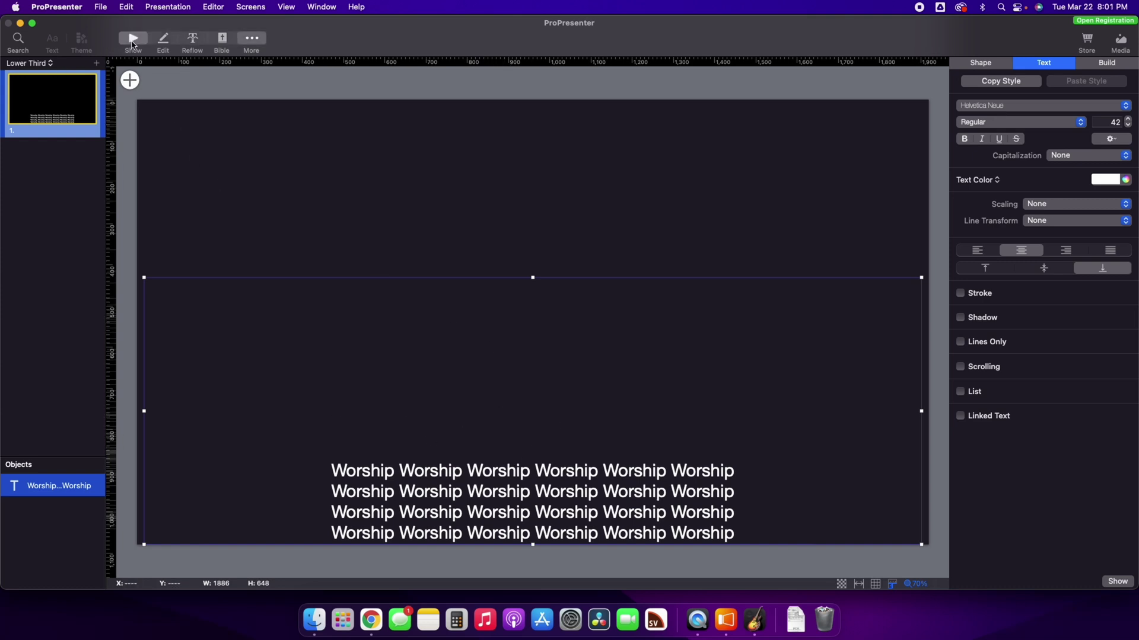
click(215, 8)
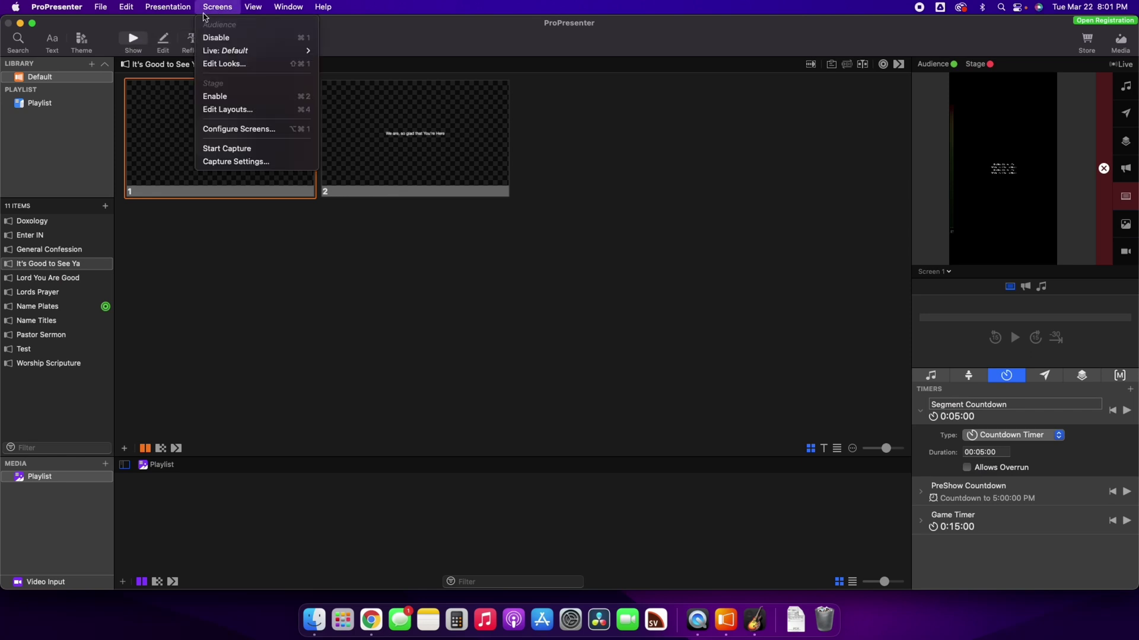
click(225, 64)
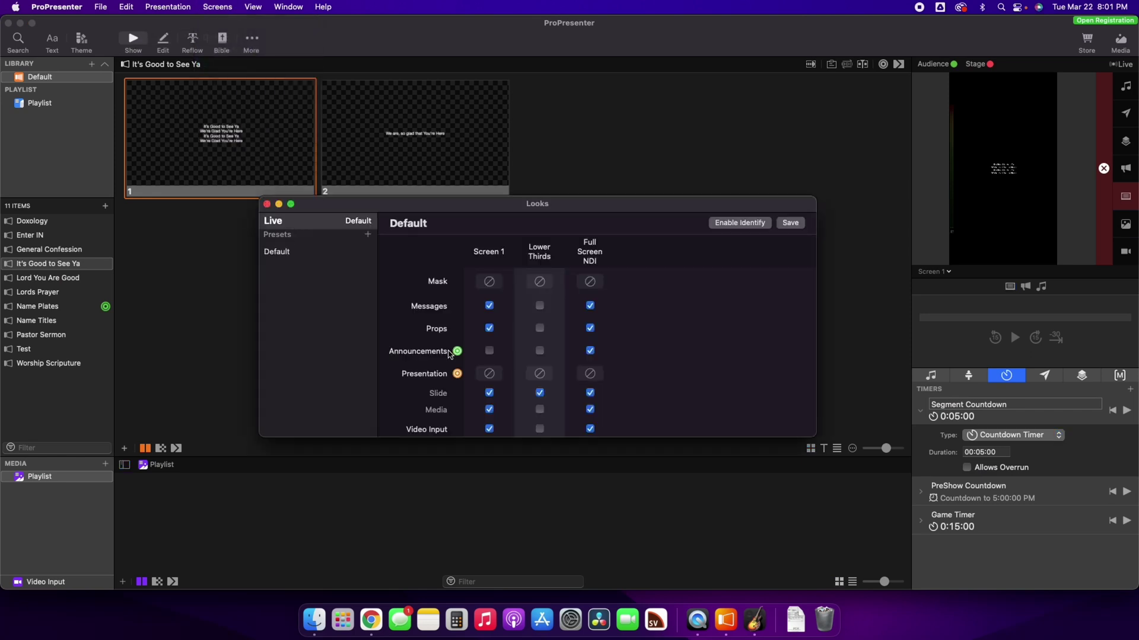
click(539, 375)
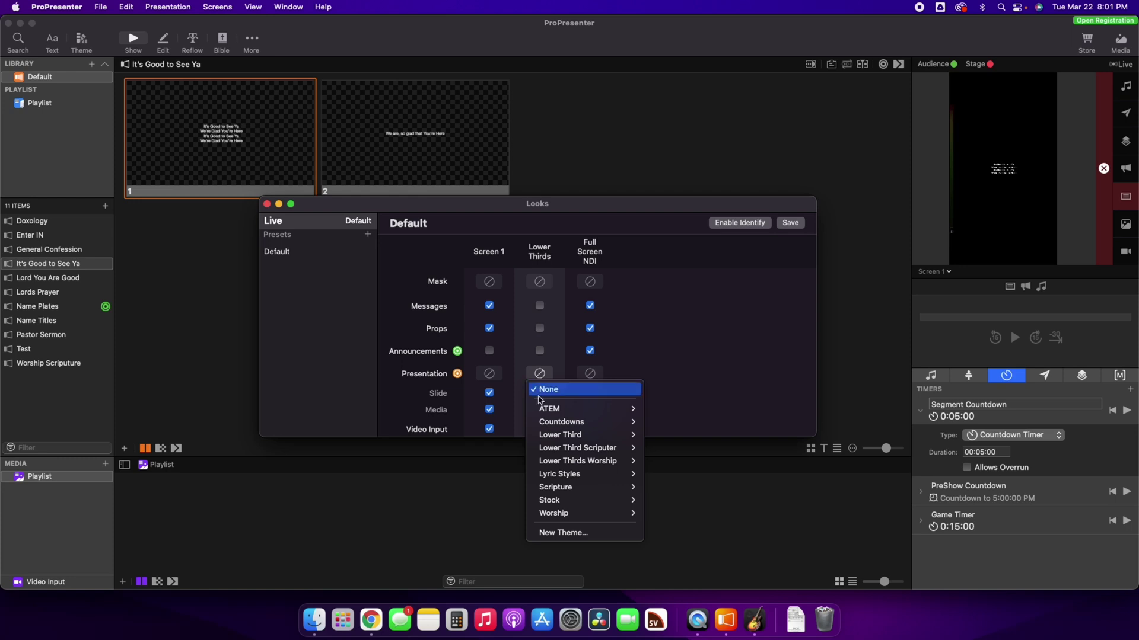
mouse_move(575, 493)
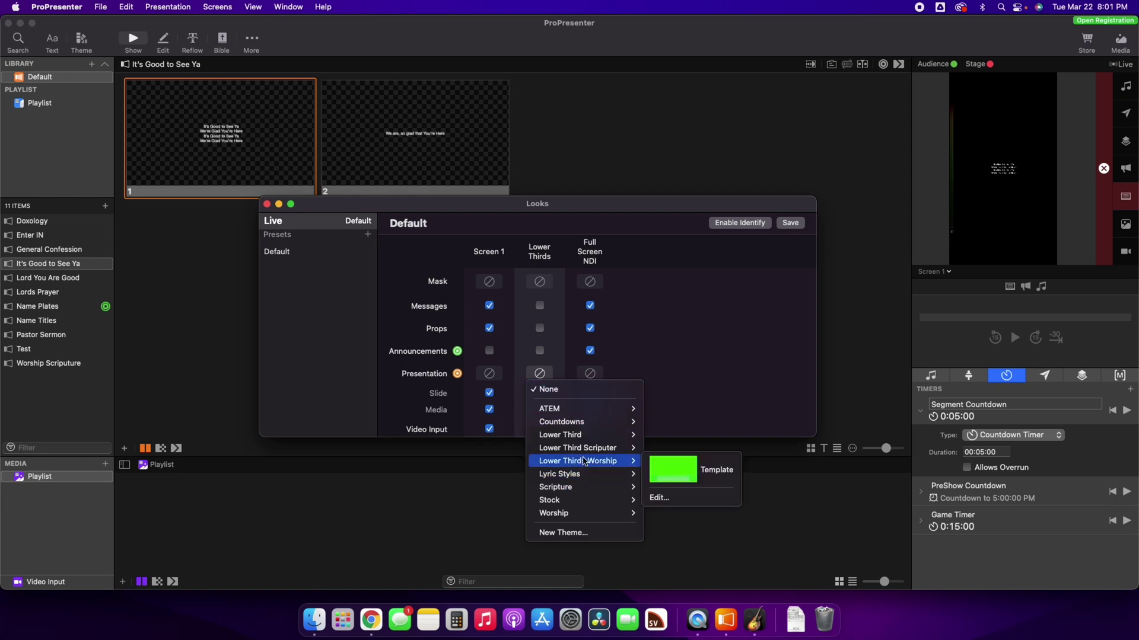
mouse_move(586, 438)
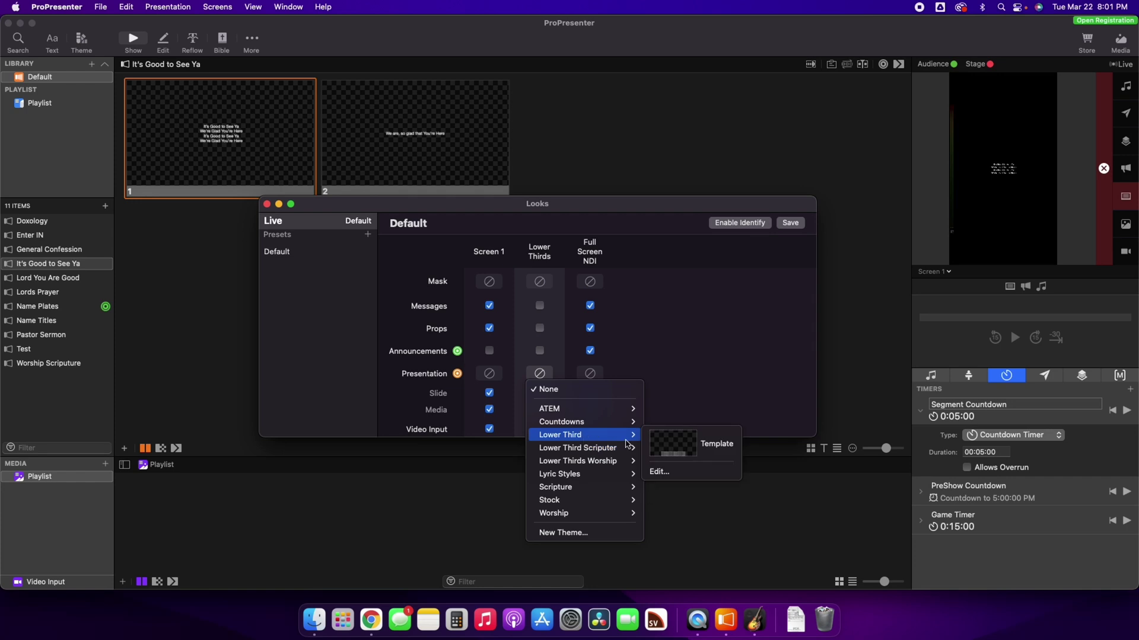
click(695, 447)
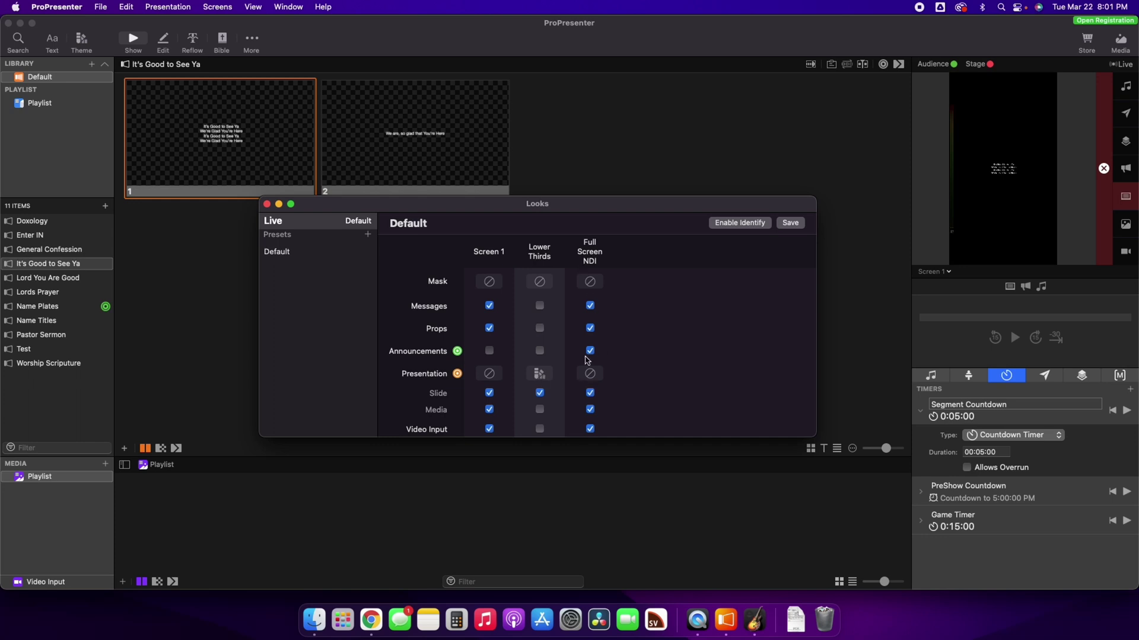
- Turn off Messages for the Full Screen NDI screen and close the Looks window
click(591, 306)
click(798, 226)
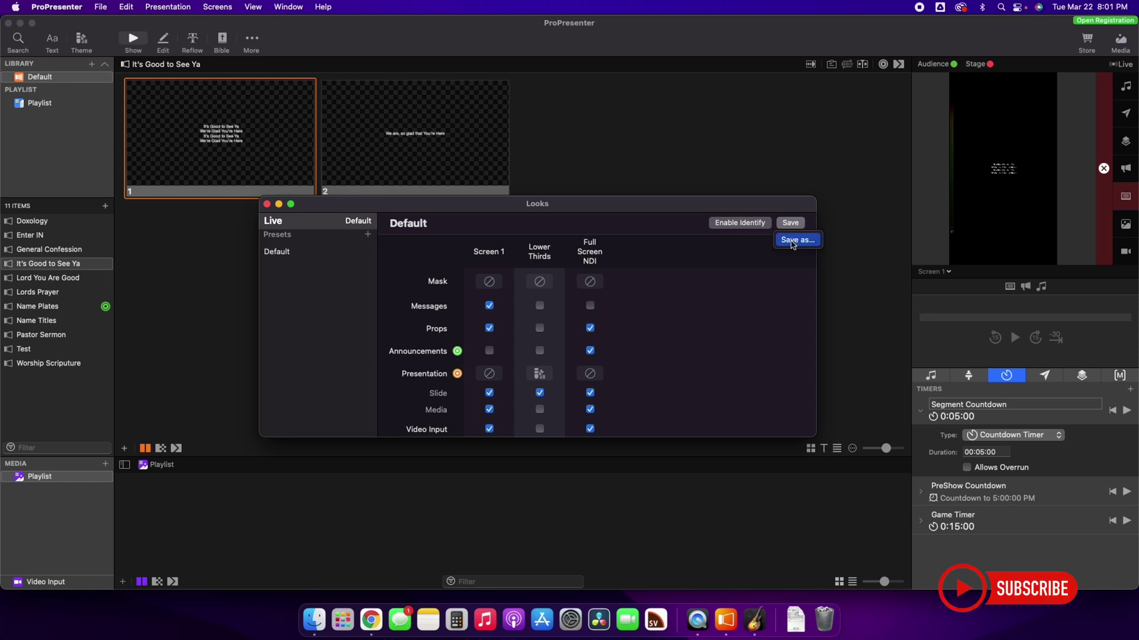
click(349, 287)
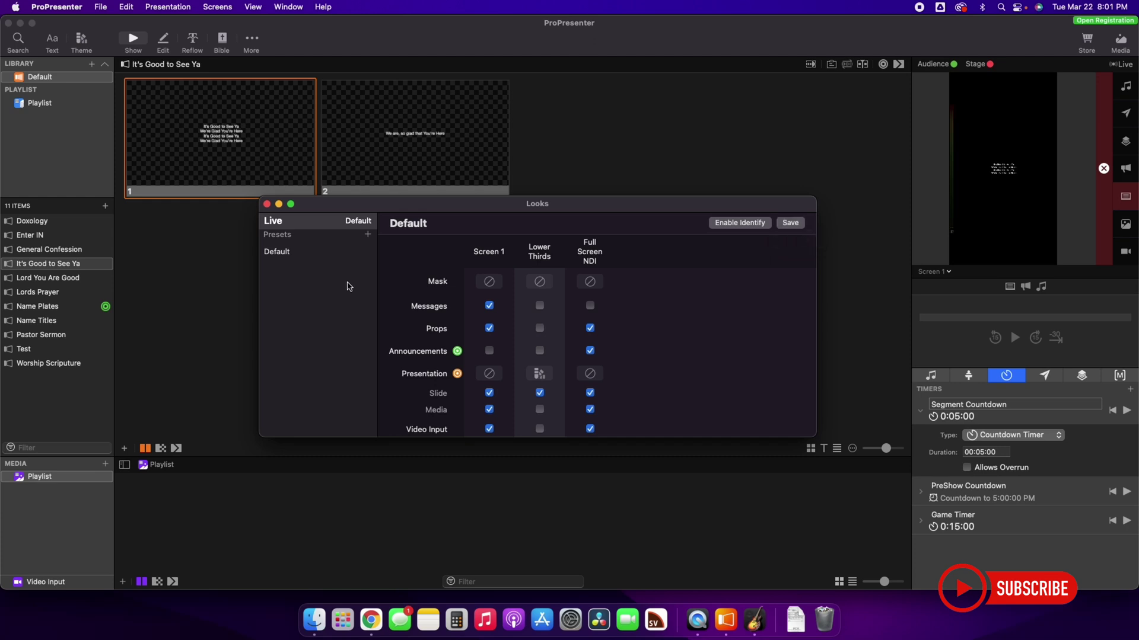
click(266, 205)
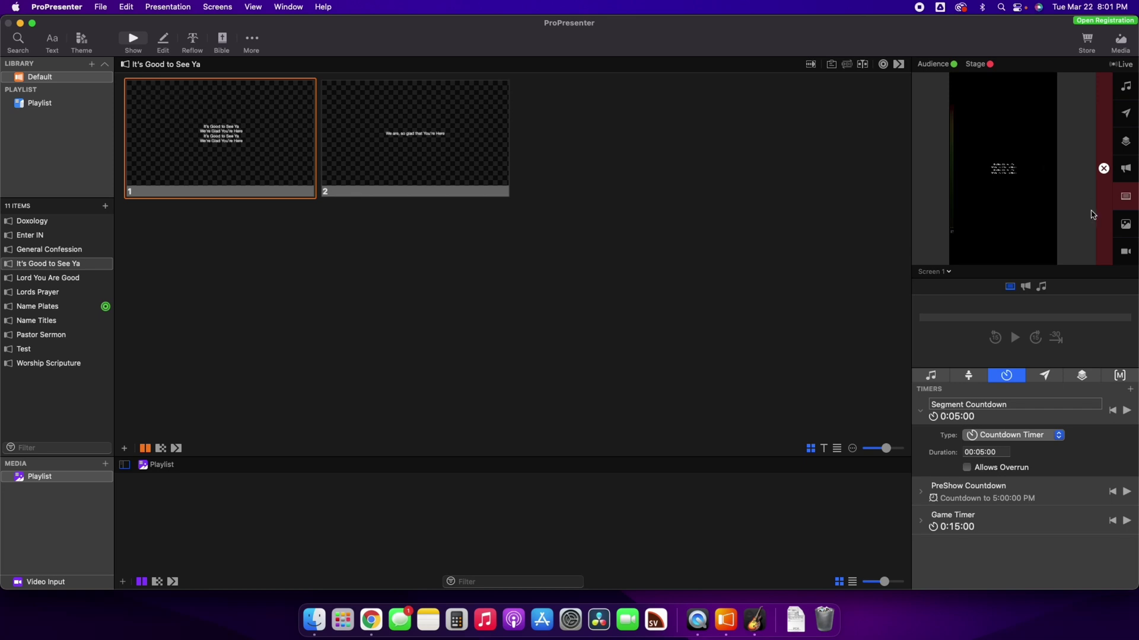
- Trigger the first "It's Good to See Ya" slide and view the Mac mini's Full Screen feed in NDI Video Monitor
click(1121, 192)
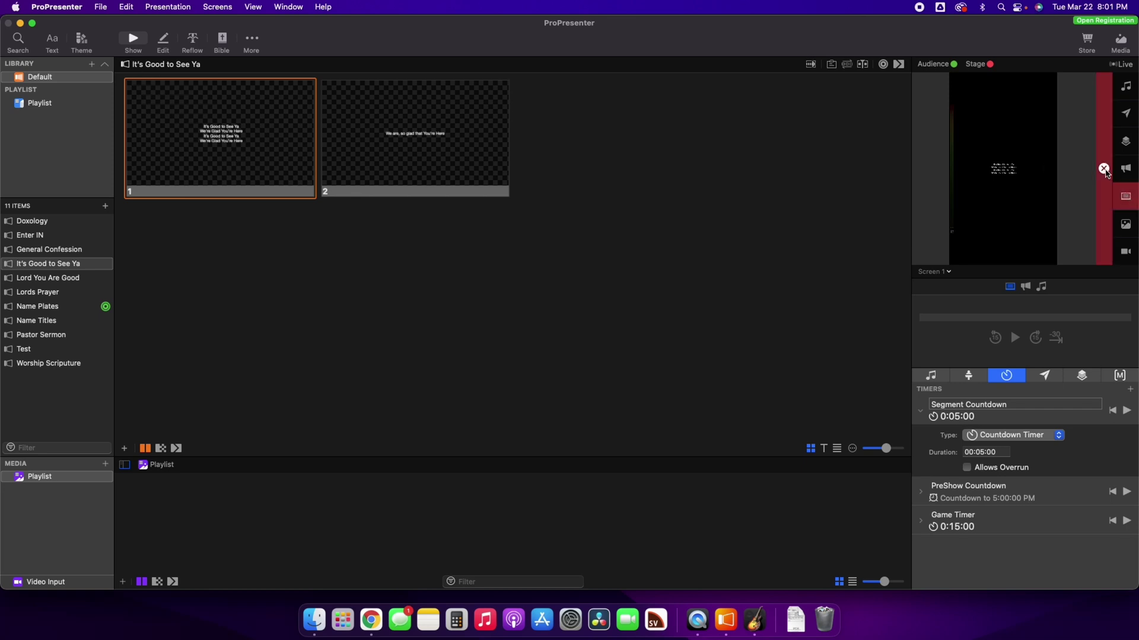
click(224, 150)
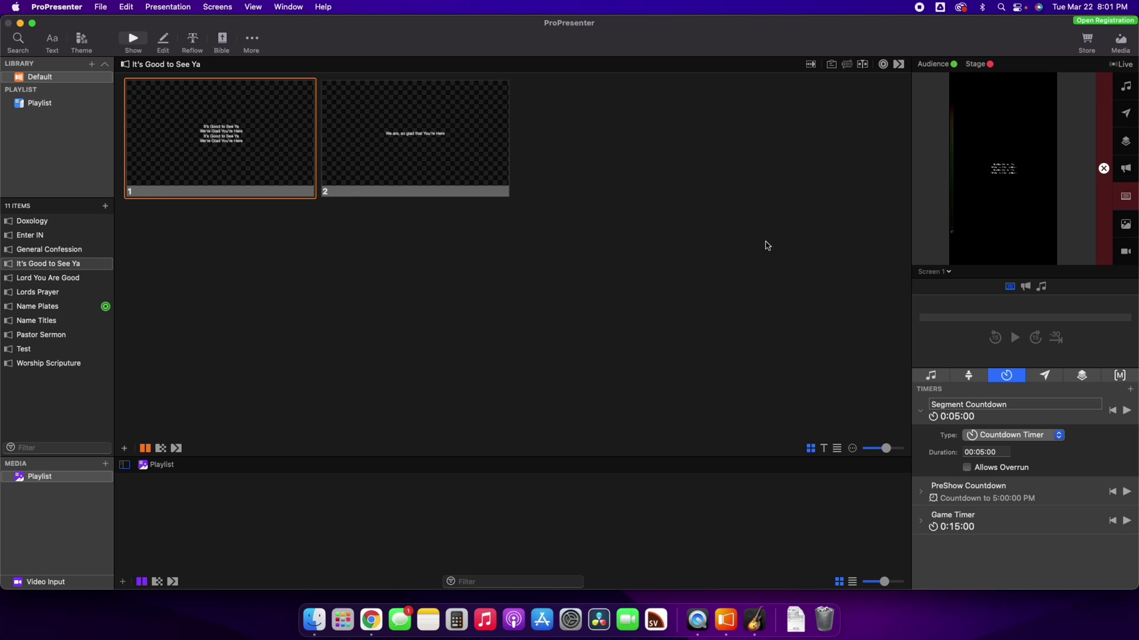
click(342, 622)
scroll(369, 409, left, 3)
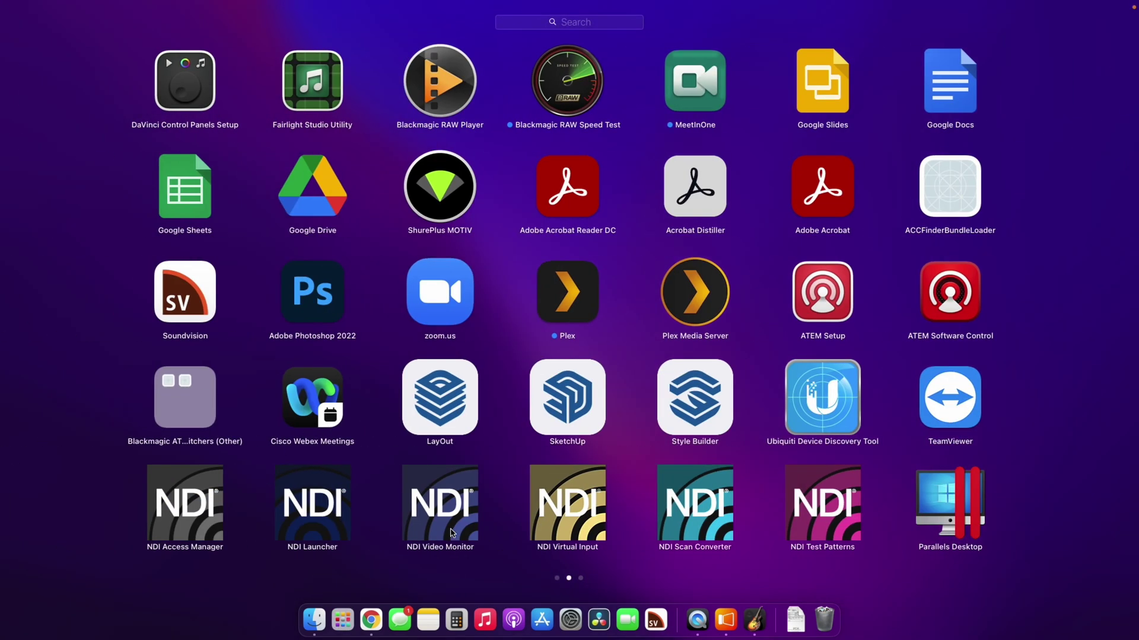
click(451, 532)
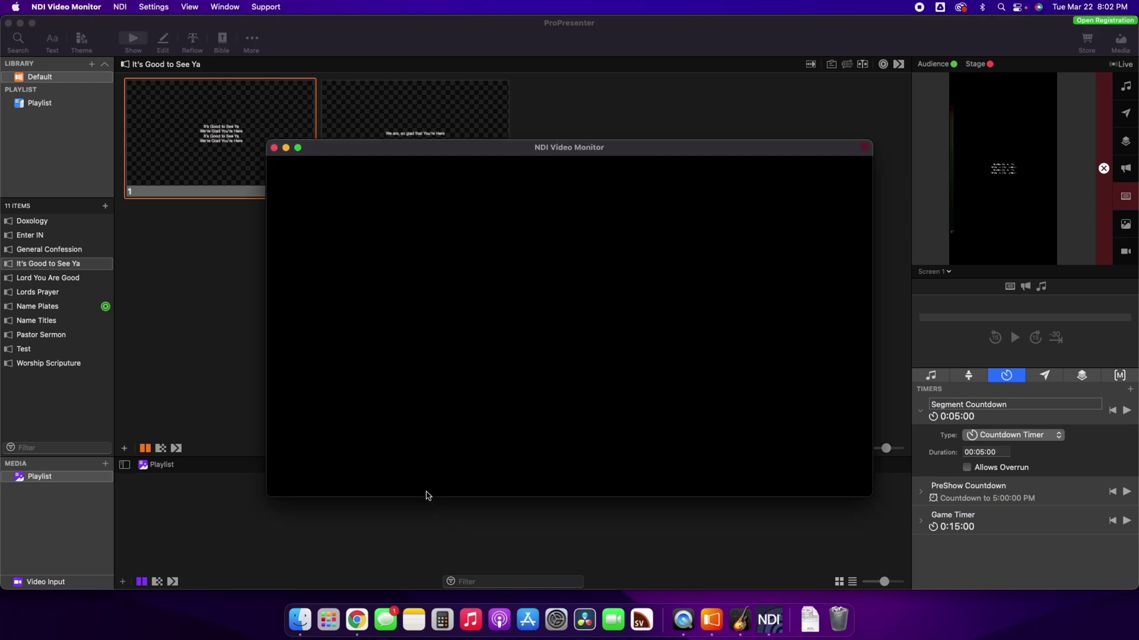
click(119, 9)
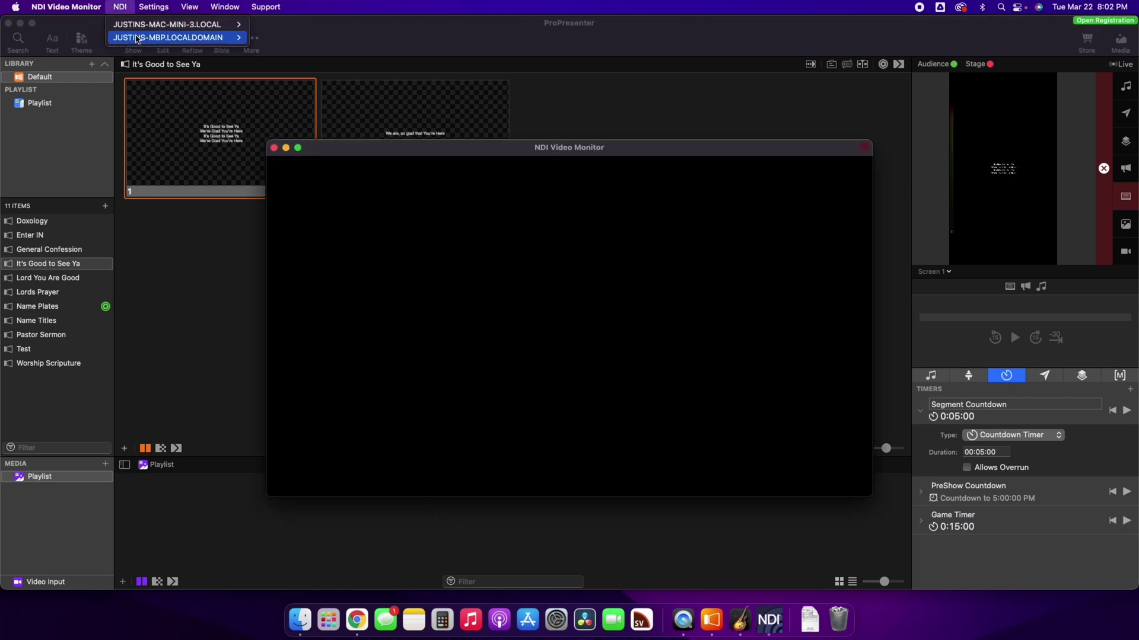
mouse_move(136, 39)
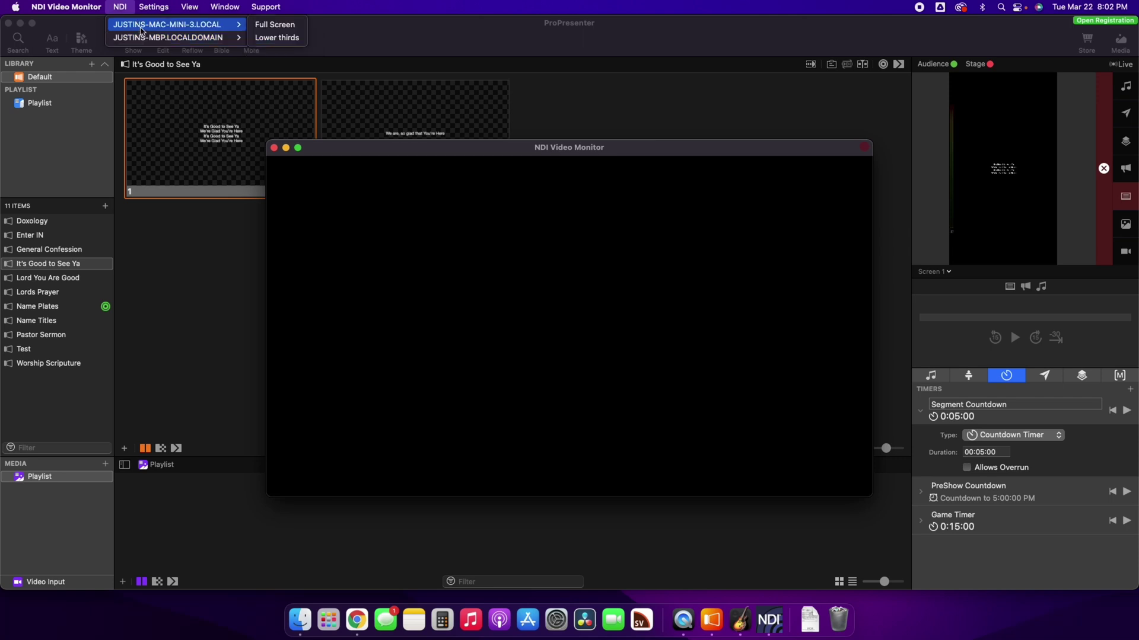
click(271, 26)
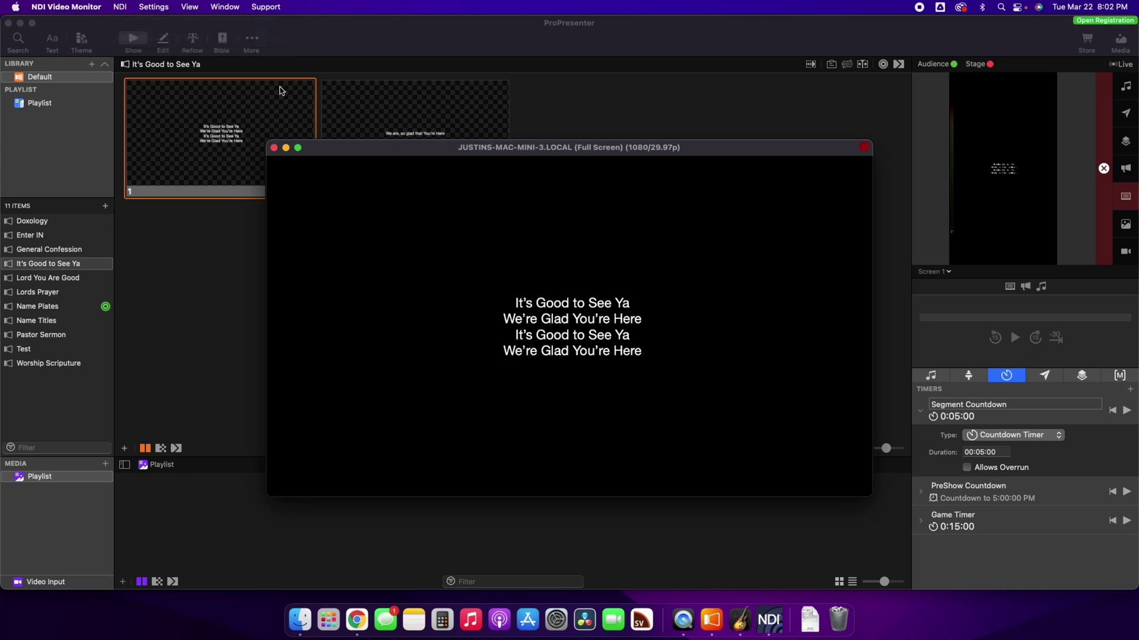
- Send the Test presentation's first slide, the purple graphic, live in ProPresenter and check it in NDI Video Monitor
click(222, 234)
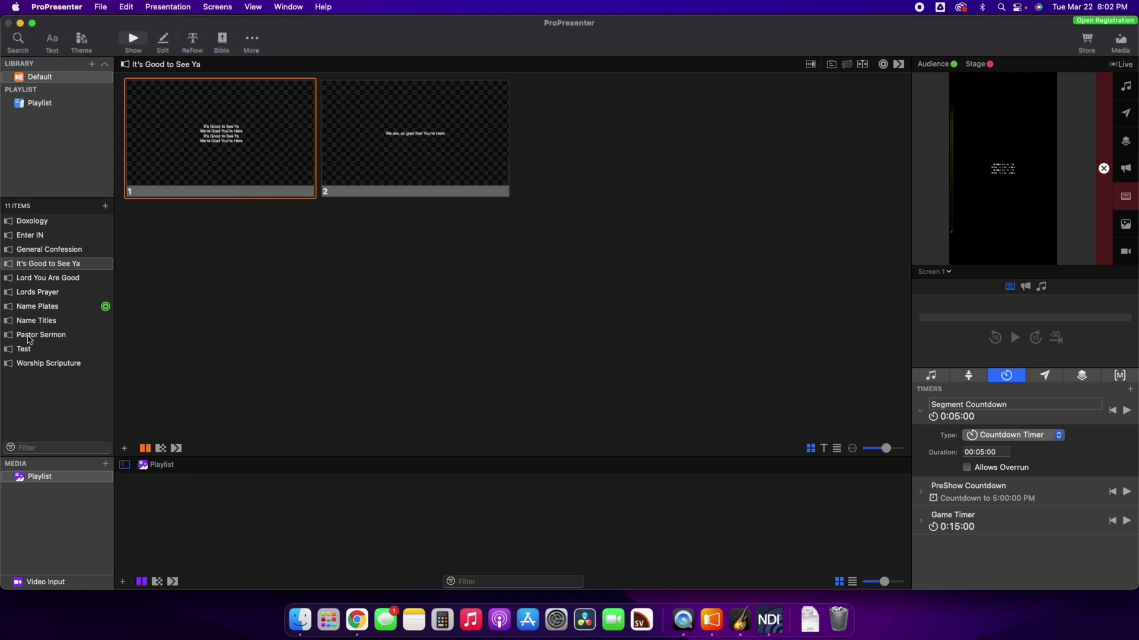
click(32, 364)
click(24, 349)
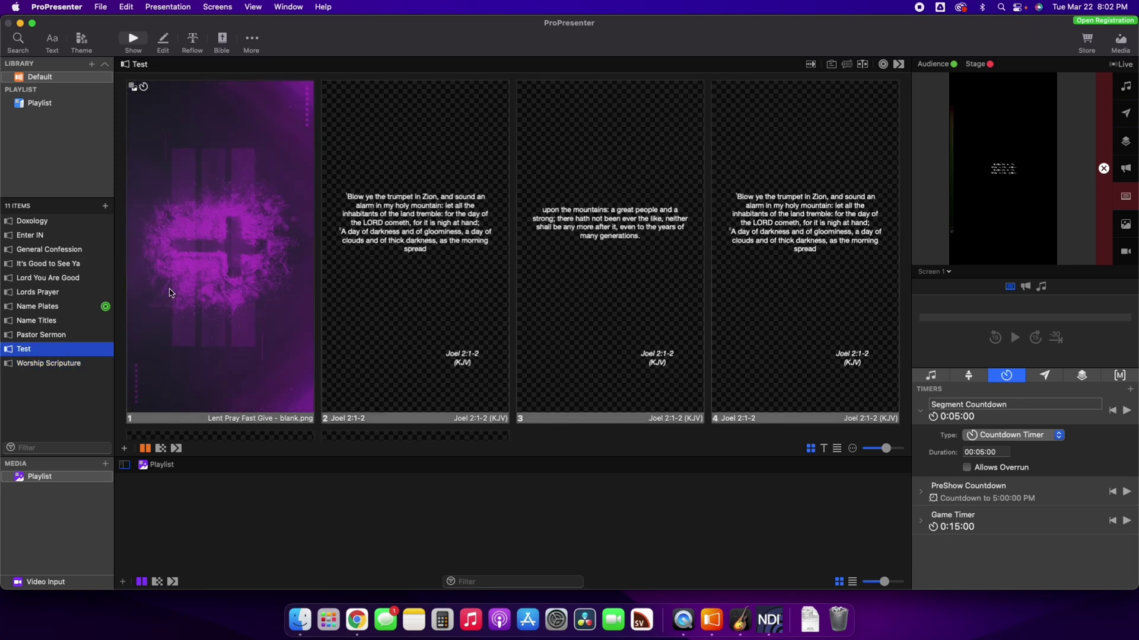
click(201, 263)
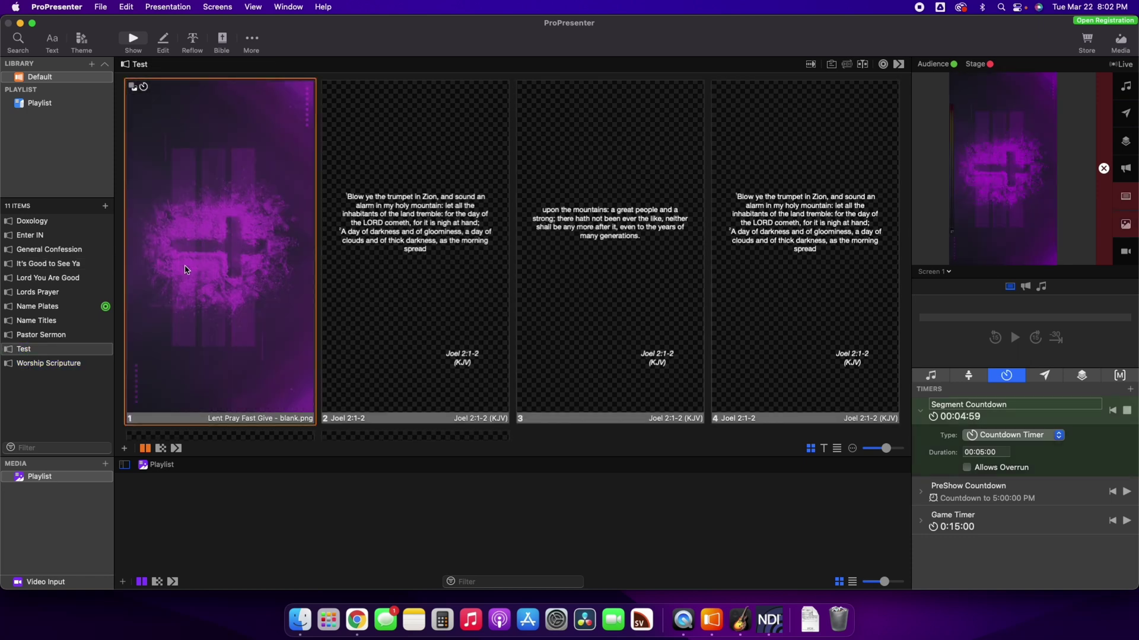
click(768, 620)
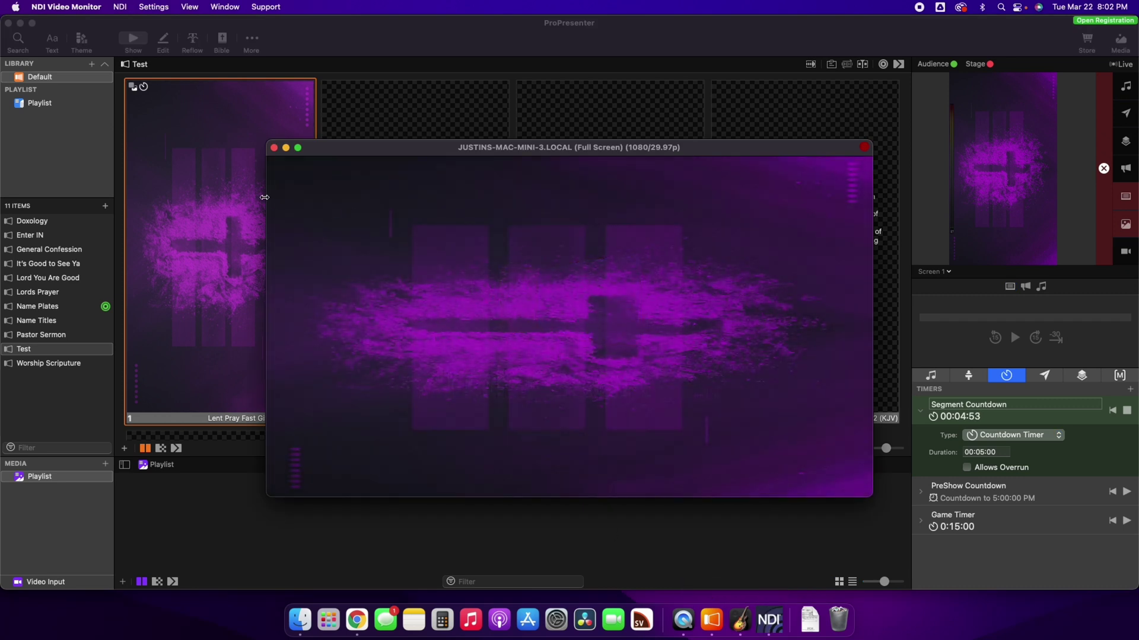
- Switch the NDI monitor to the Mac mini's Lower thirds feed
click(121, 7)
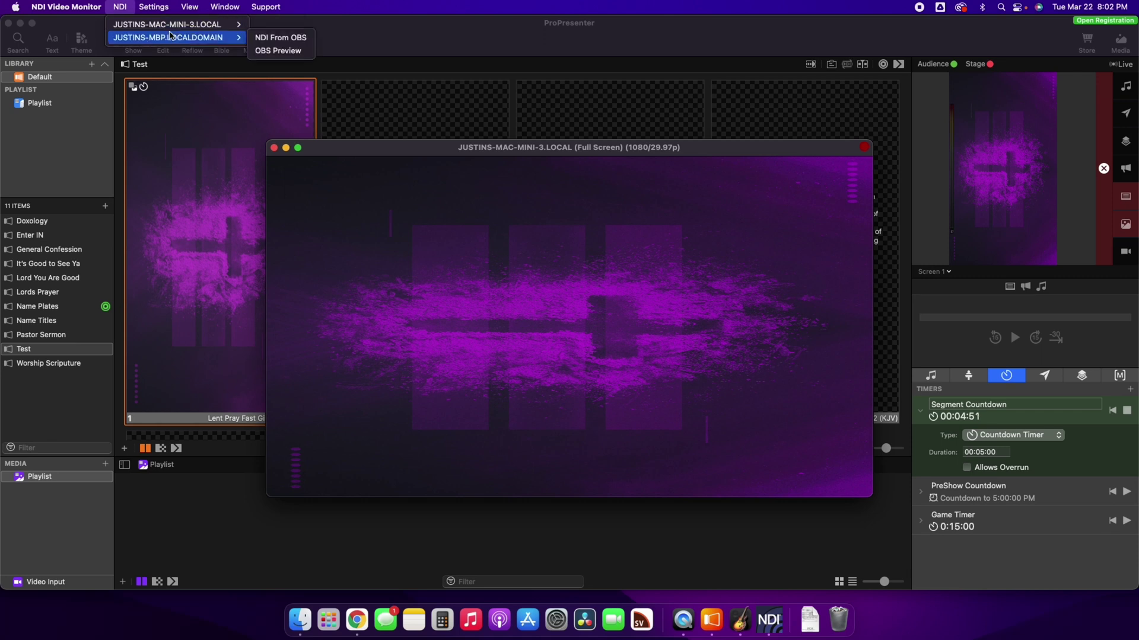
mouse_move(225, 24)
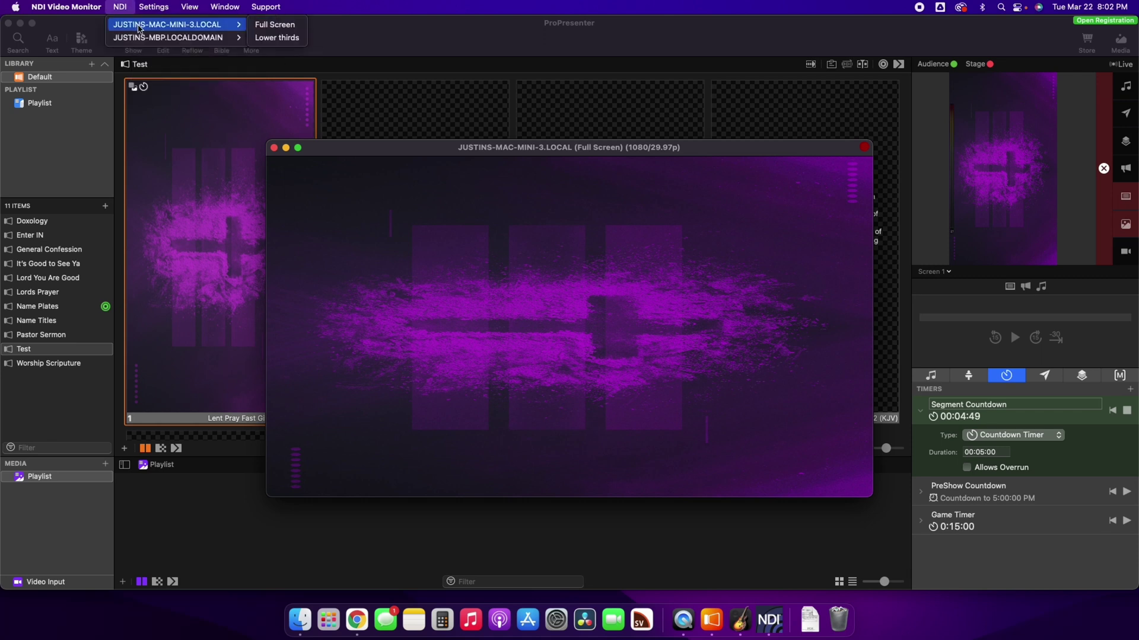
click(277, 38)
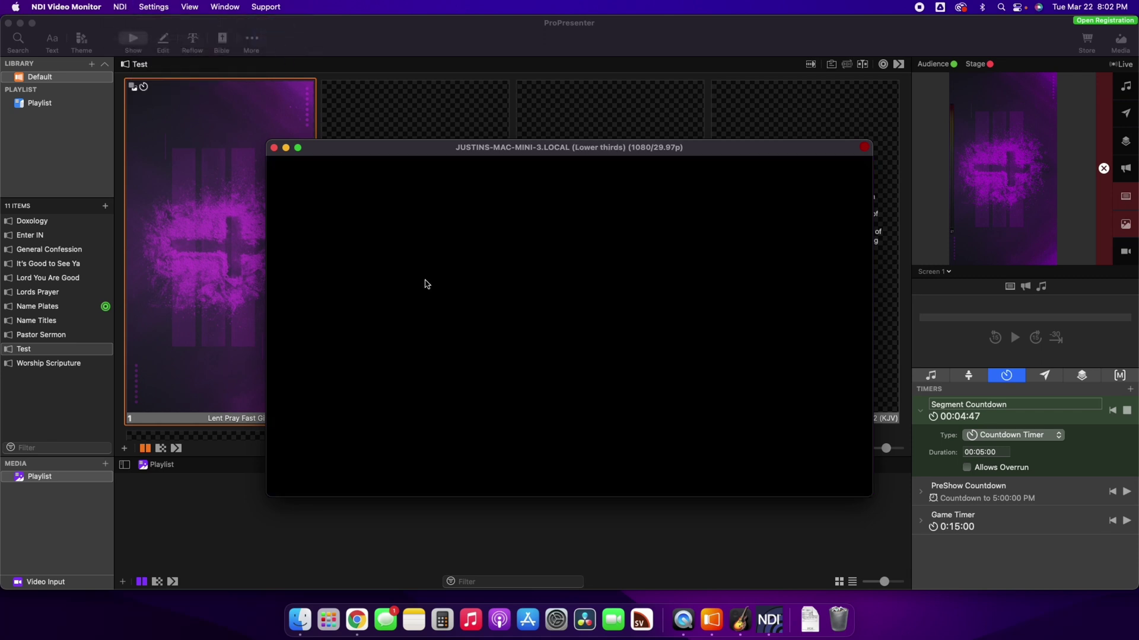
- Send the first "It's Good to See Ya" slide live in ProPresenter and check the Lower thirds feed in NDI Video Monitor
click(37, 256)
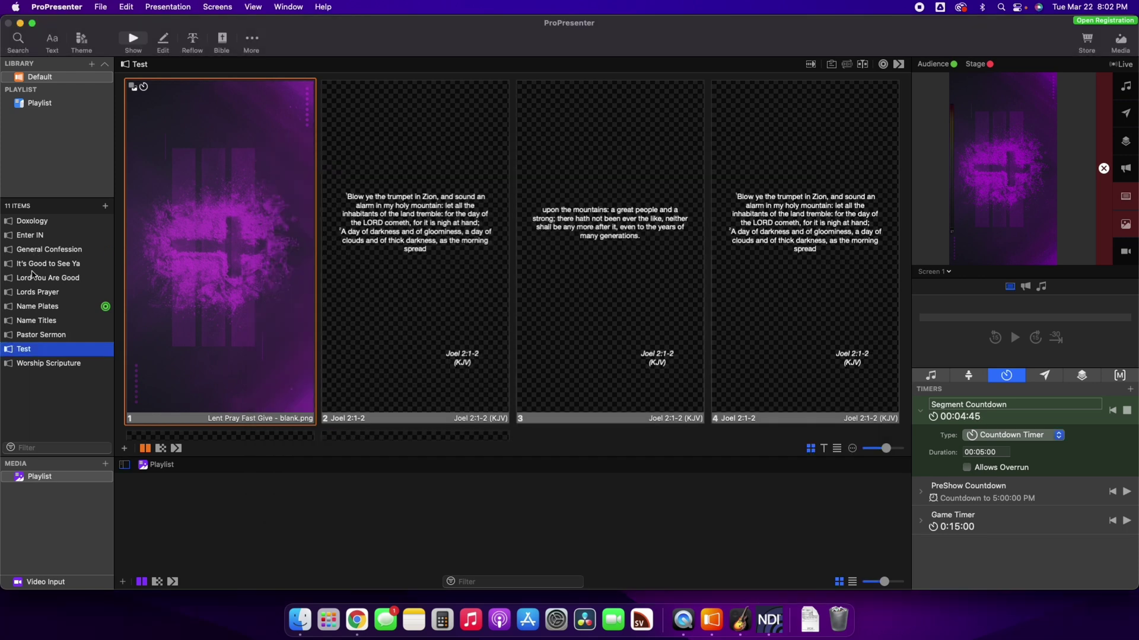
click(37, 267)
click(225, 145)
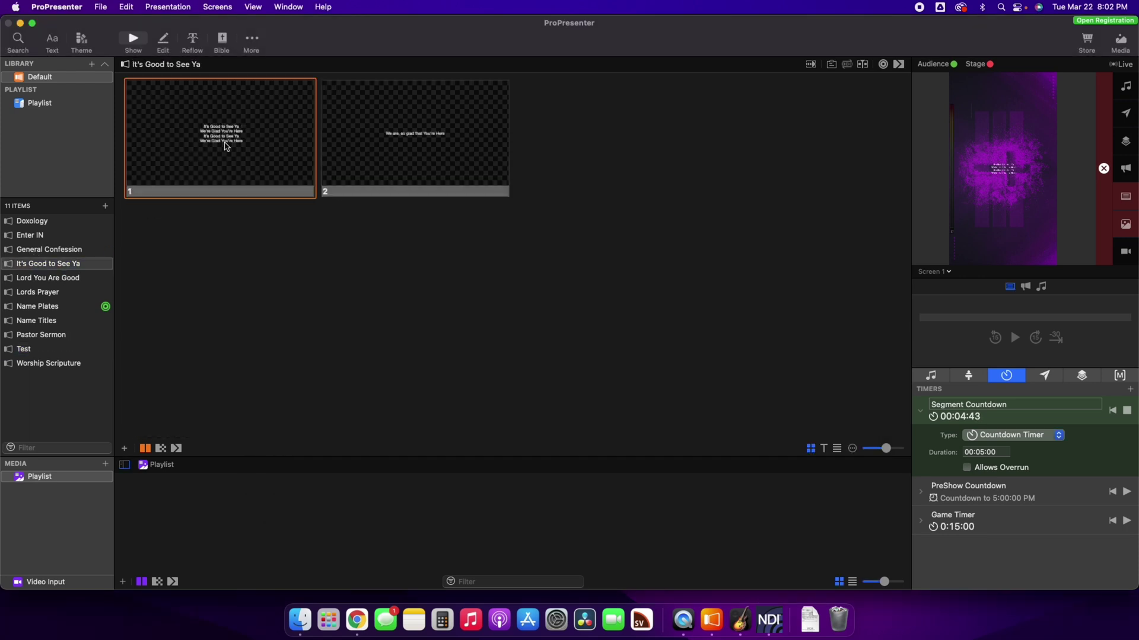
click(769, 621)
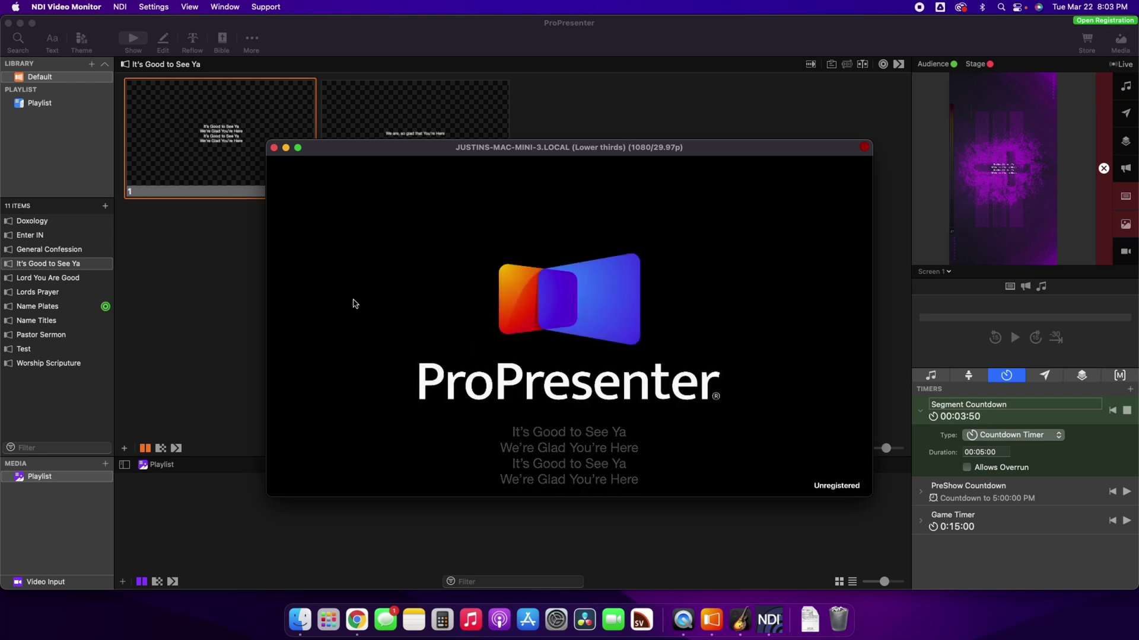
- View the same slide on the Mac mini's Full Screen feed and close the NDI monitor window
click(117, 8)
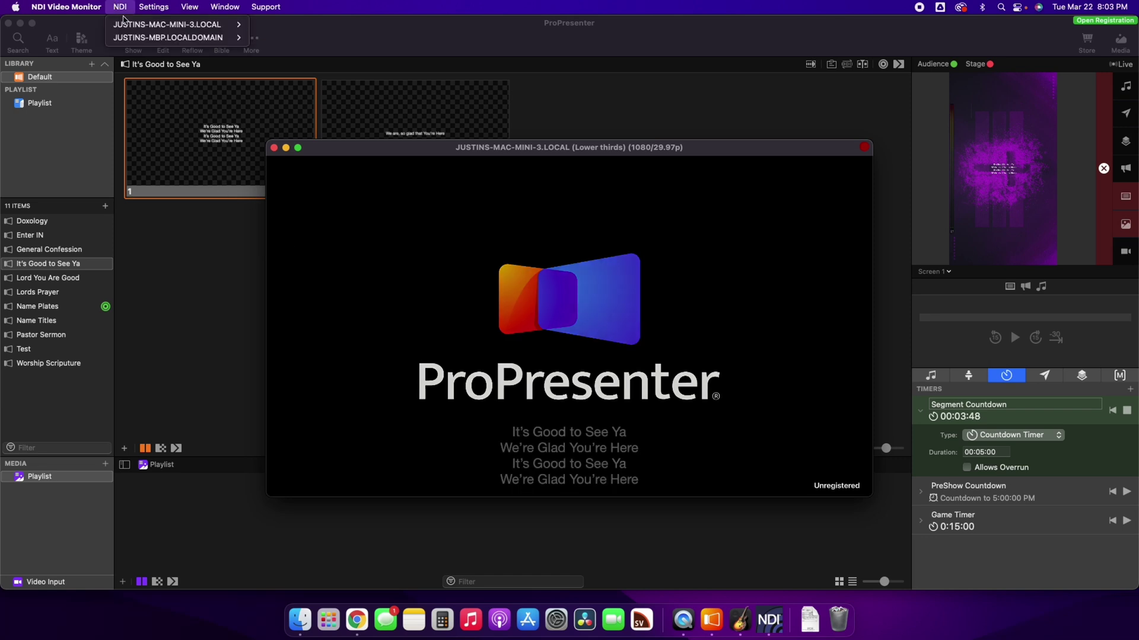
mouse_move(178, 22)
click(277, 23)
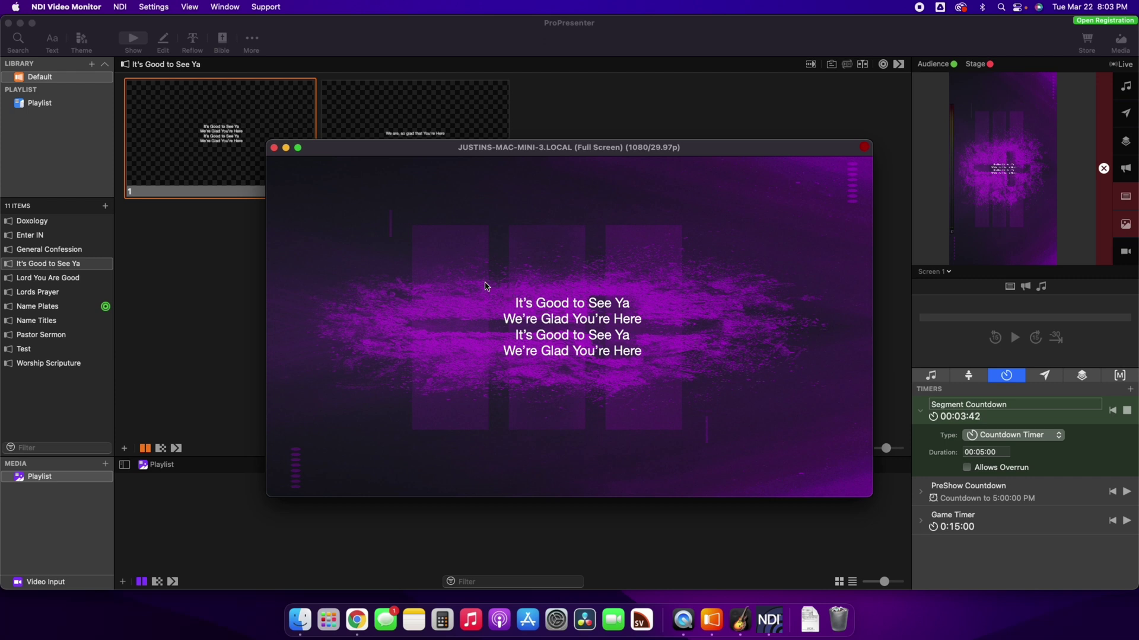
click(273, 148)
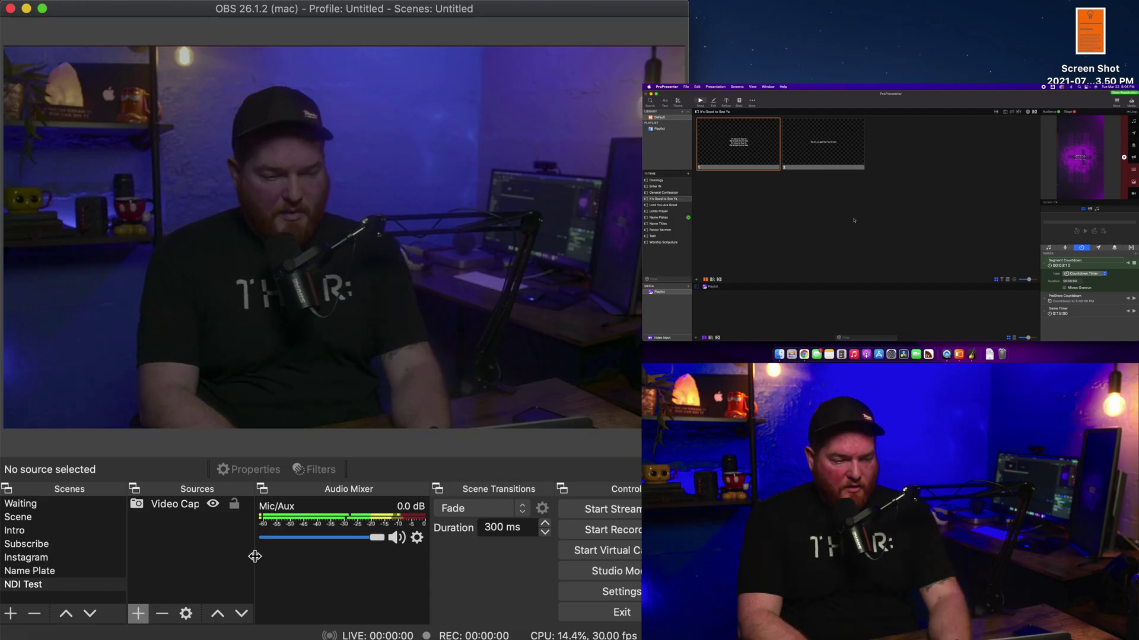
- Check the source types available for the NDI Test scene in OBS, including NDI Source
click(138, 614)
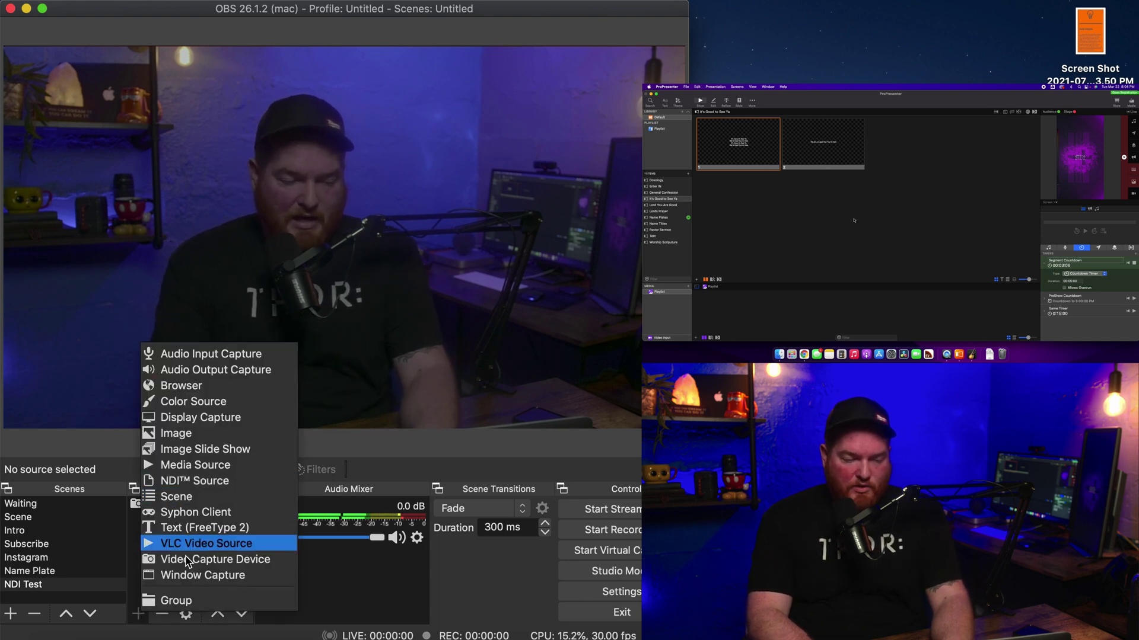
click(239, 631)
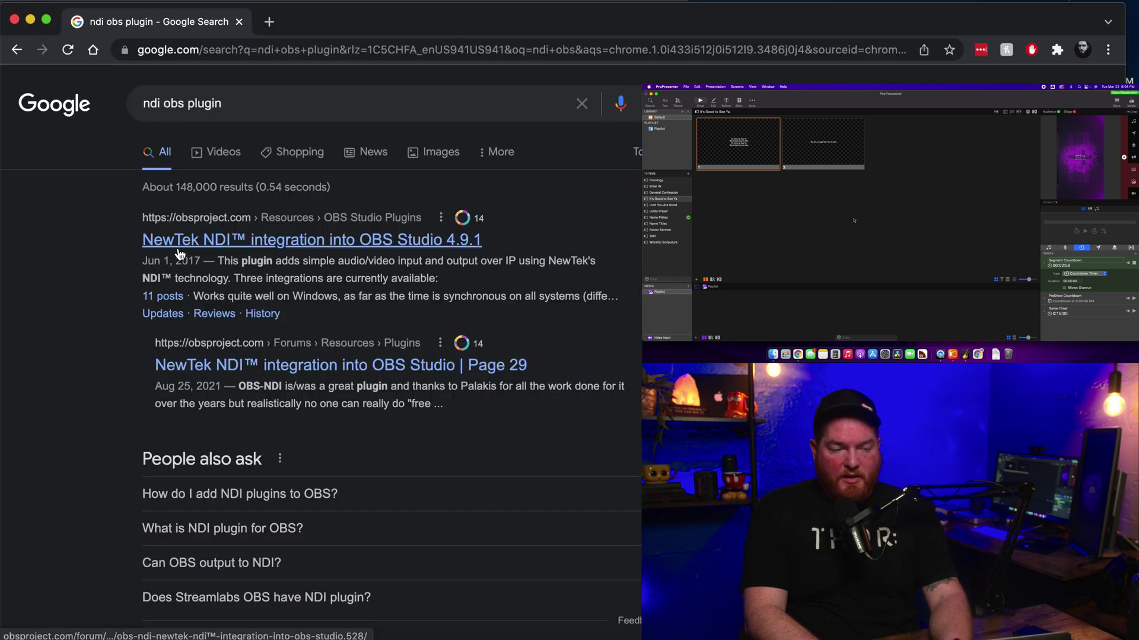
- Open the NewTek NDI integration plugin page from the browser's search results and read its overview and requirements
click(179, 252)
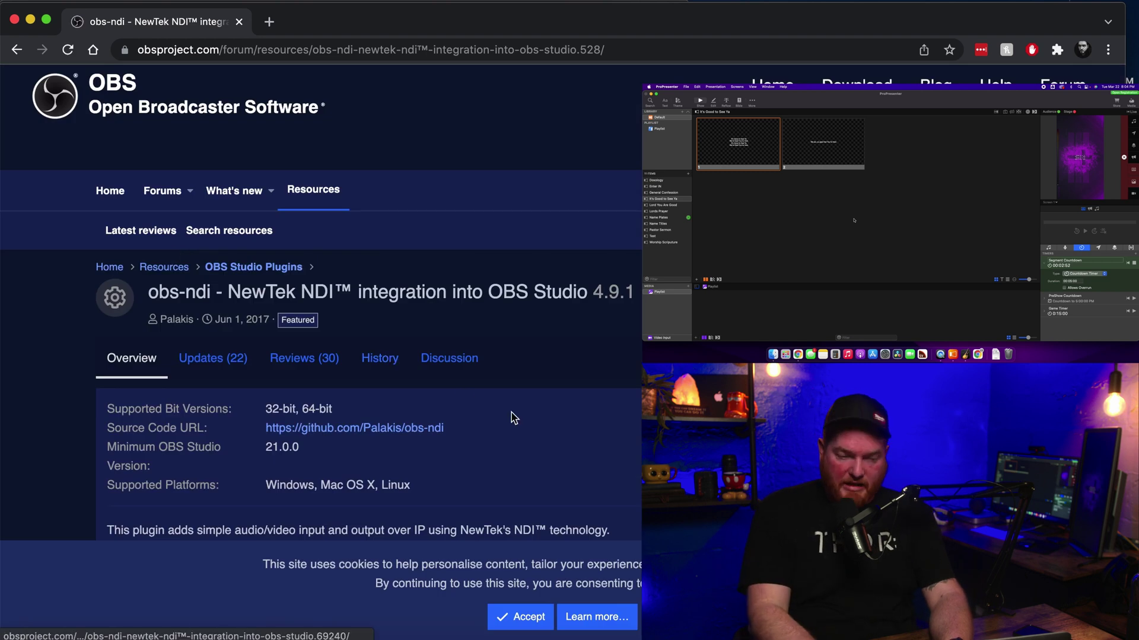
scroll(574, 437, down, 3)
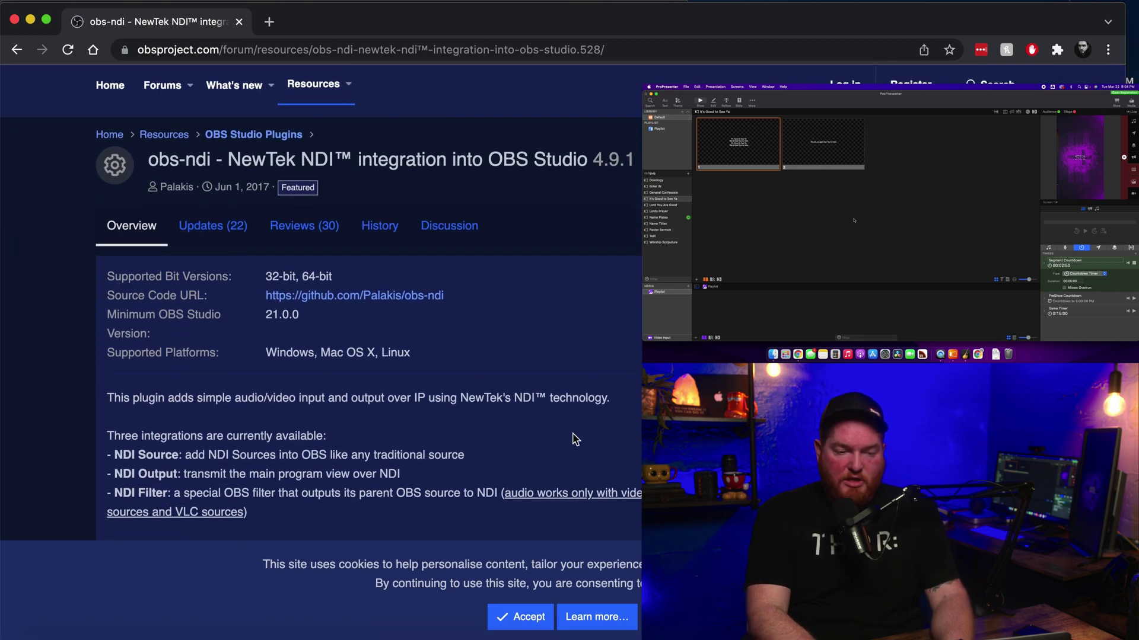
scroll(574, 439, down, 5)
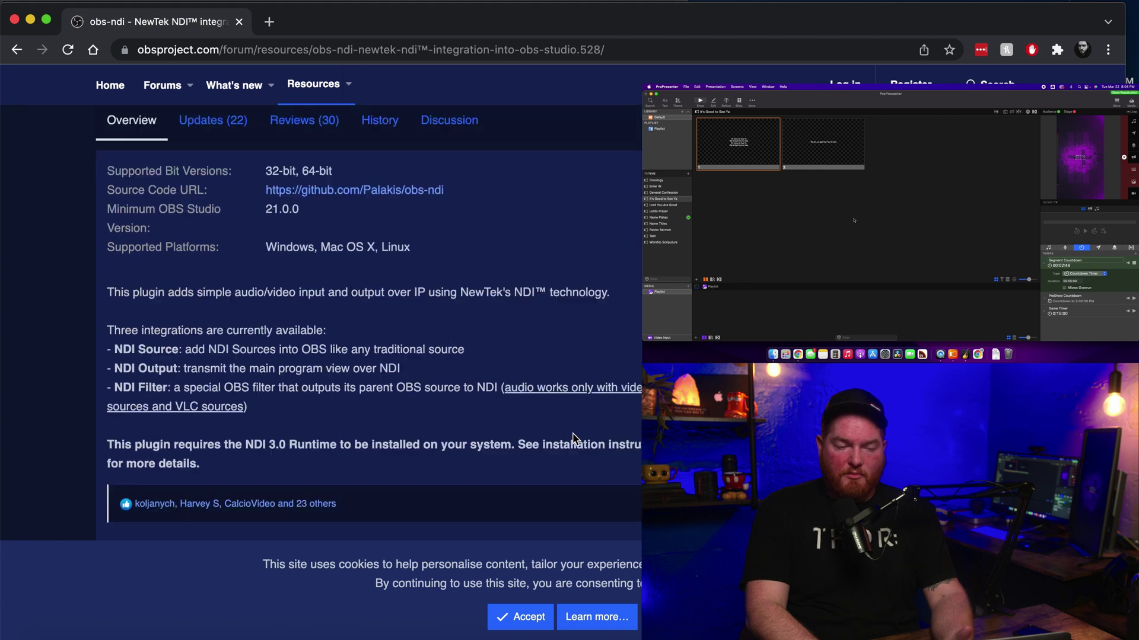
- Look over the latest updates on the obs-ndi plugin page and return to its overview header
scroll(574, 439, down, 2)
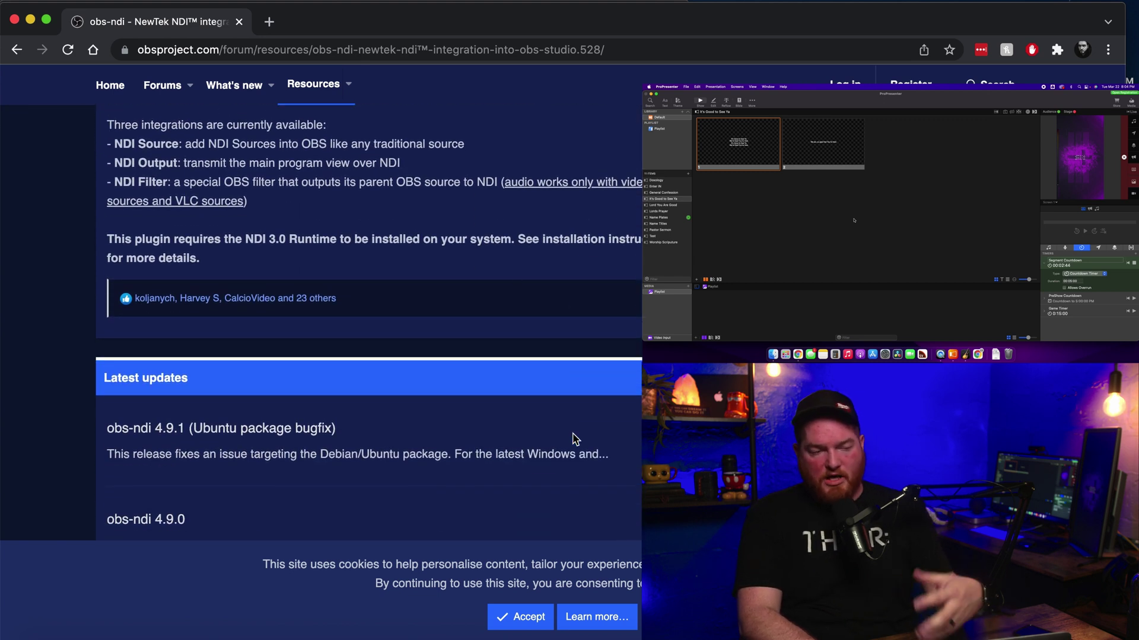
scroll(563, 314, up, 8)
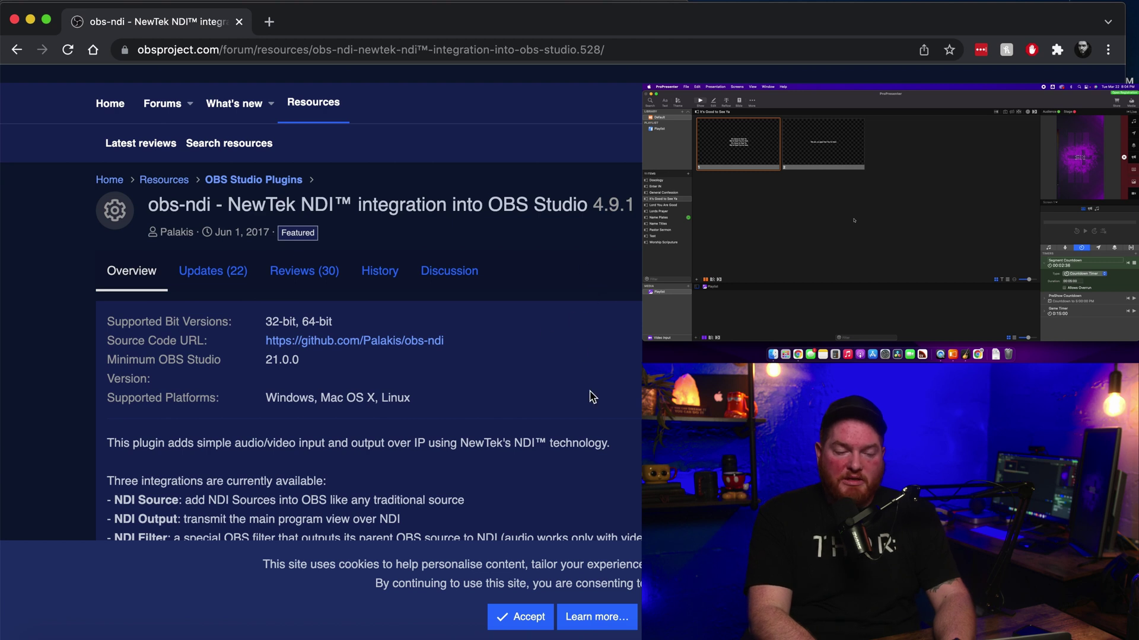
- Switch to OBS and add an NDI Source named Lower Third to the NDI Test scene, receiving the Mac mini's Lower thirds feed
key(super+Tab)
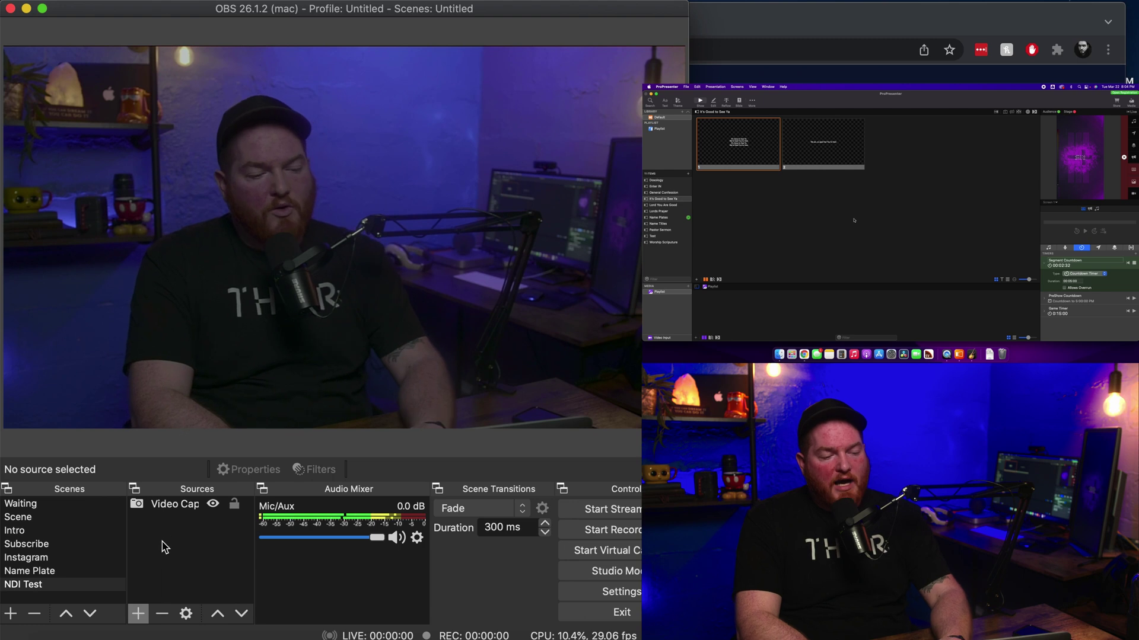
click(140, 614)
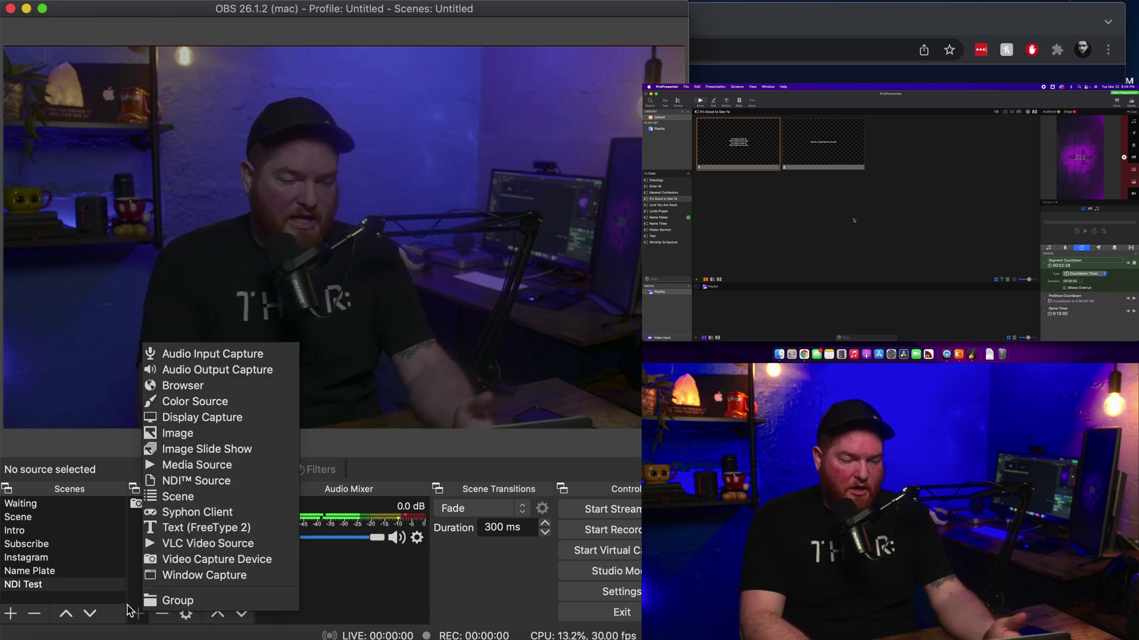
click(178, 481)
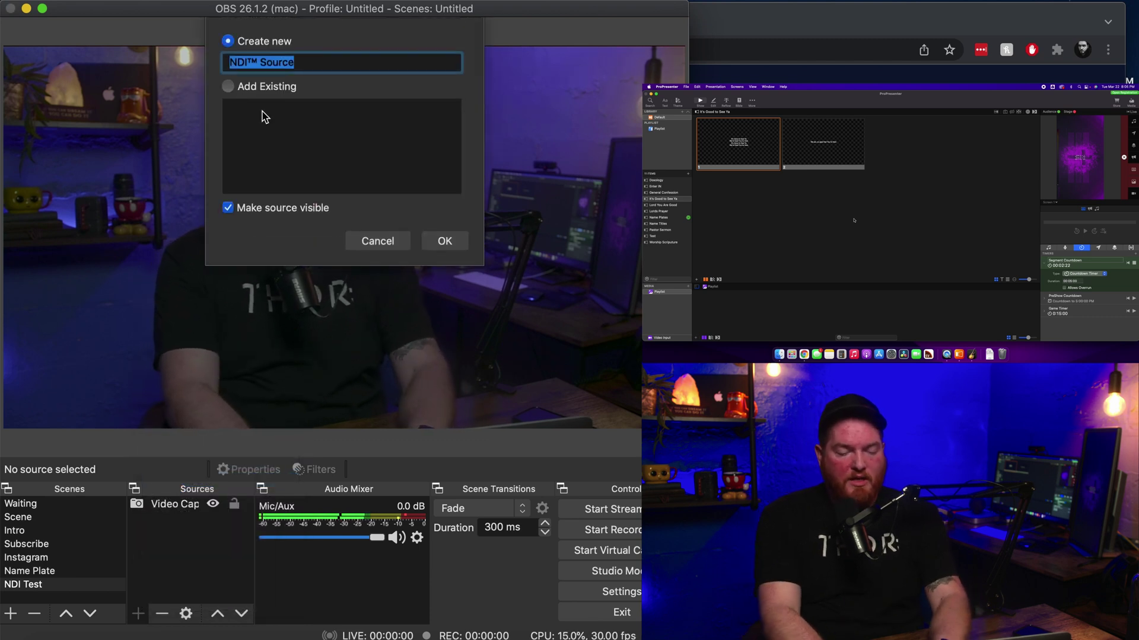
text(Lower Third)
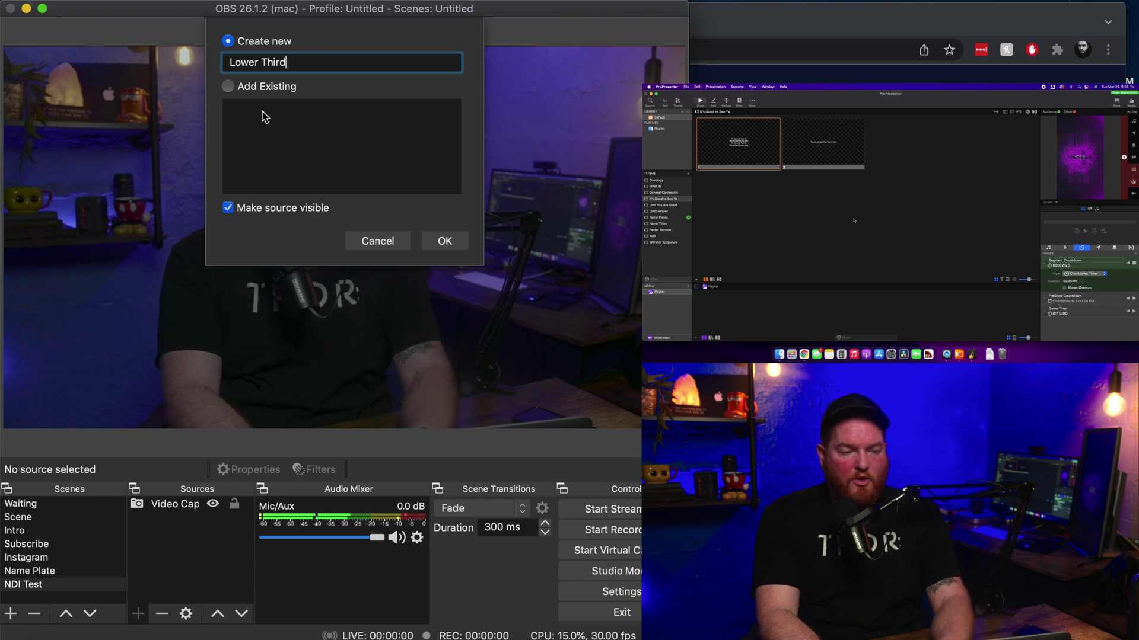
click(443, 241)
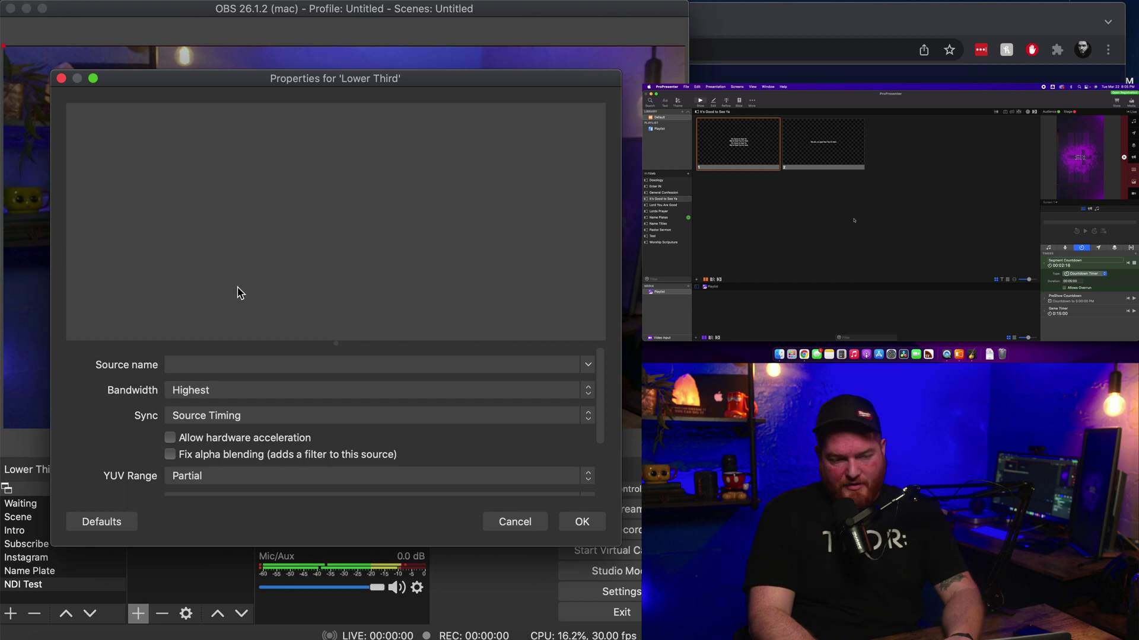
click(588, 365)
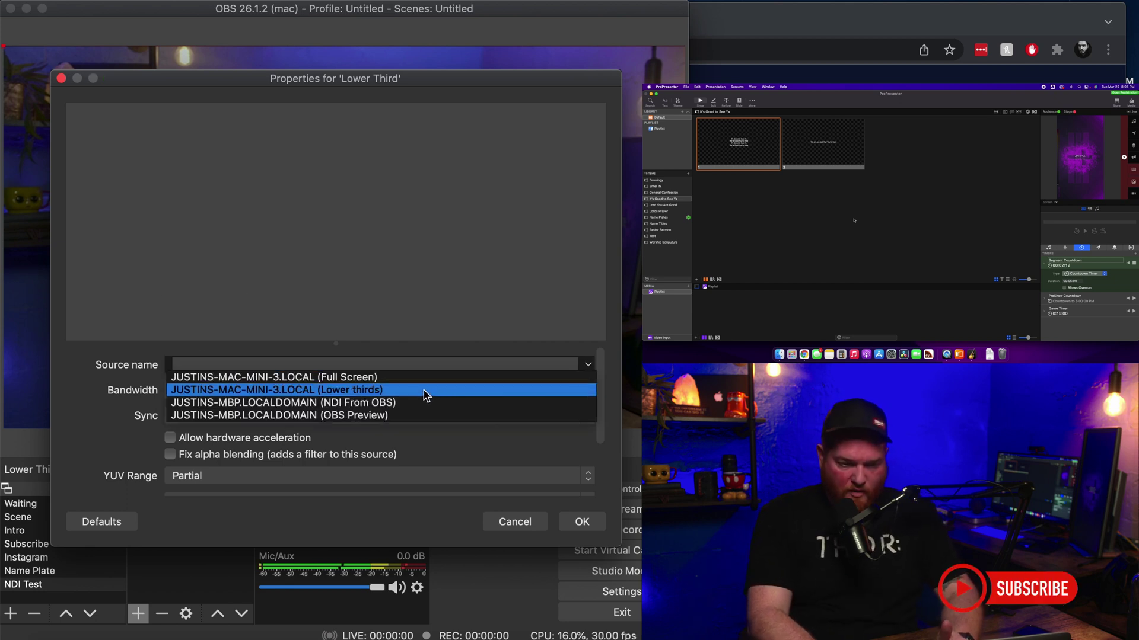
click(373, 391)
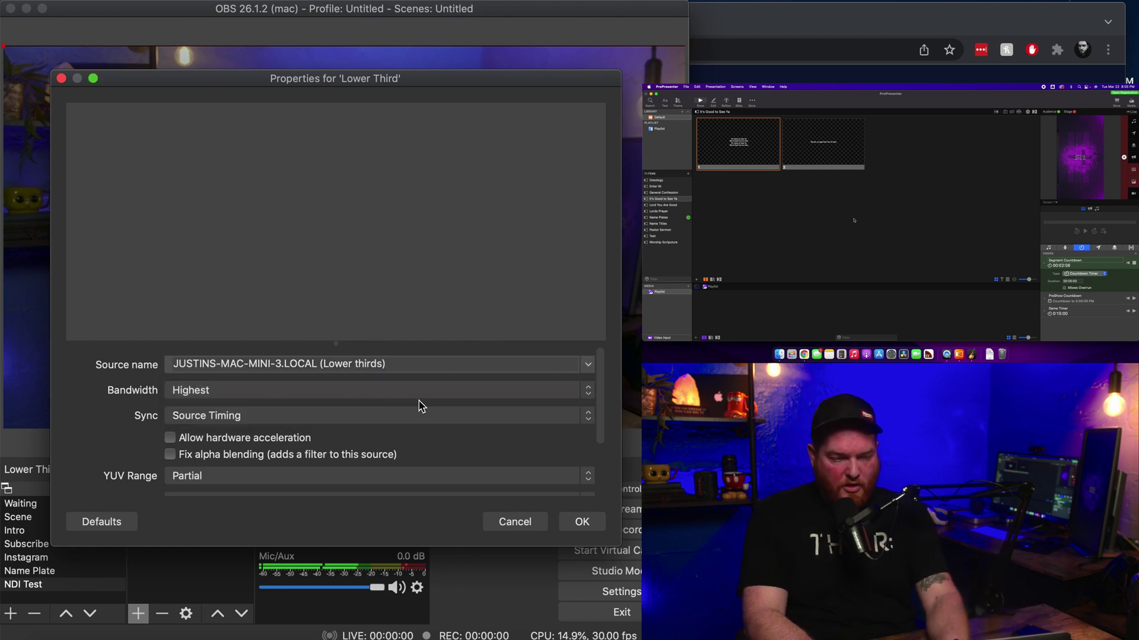
click(580, 523)
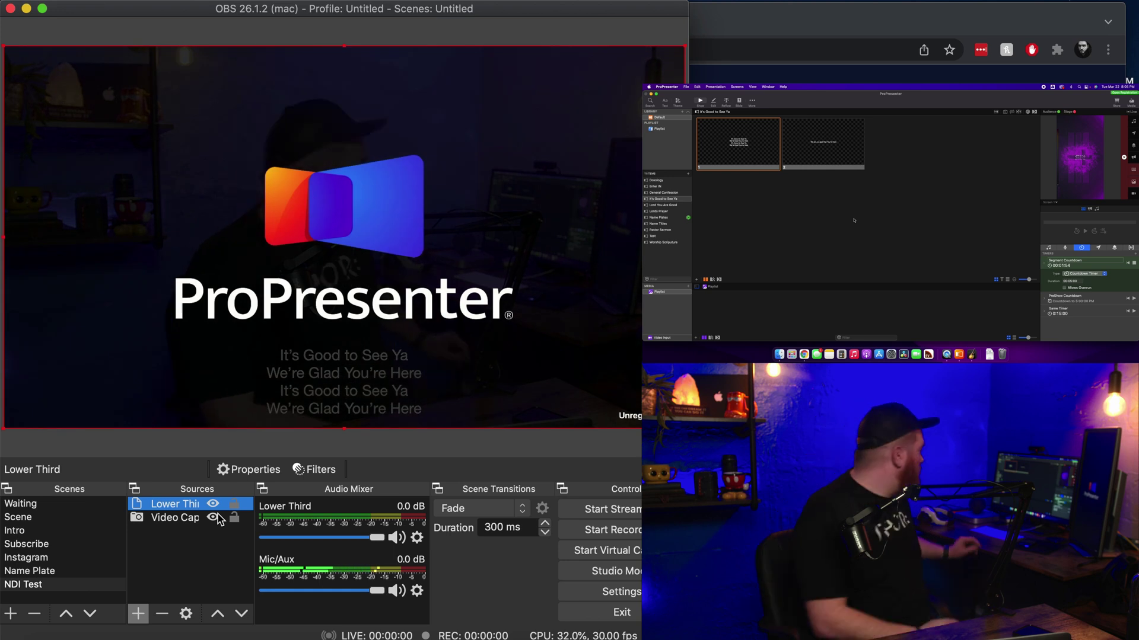
- Test the Lower Third overlay by alternating the two "It's Good to See Ya" slides in ProPresenter, ending on the second slide
click(824, 156)
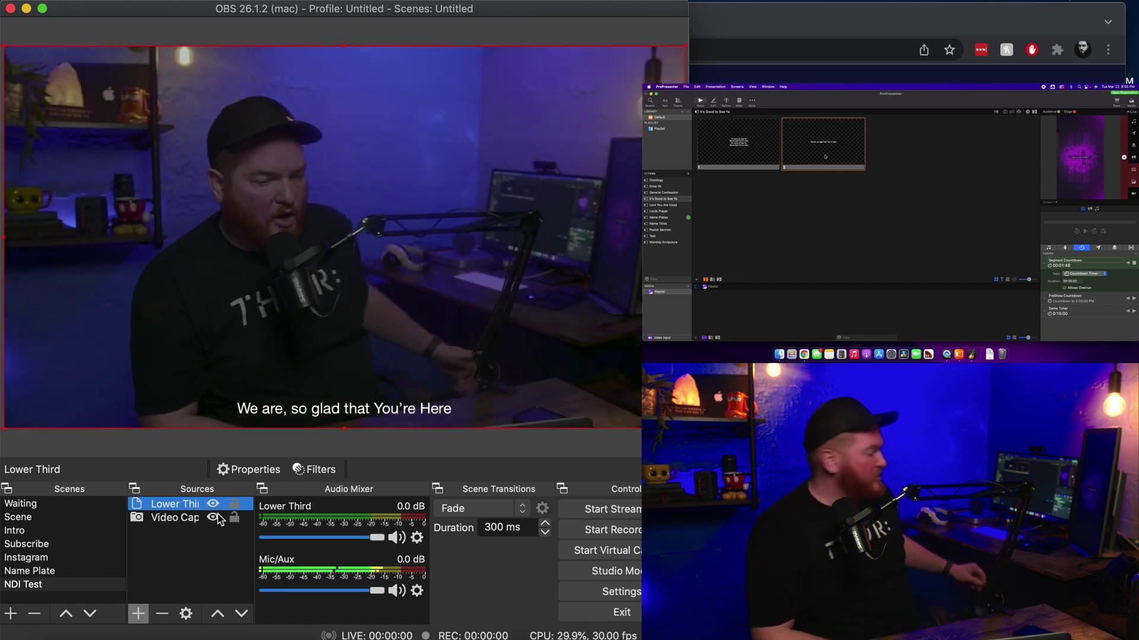
key(Left)
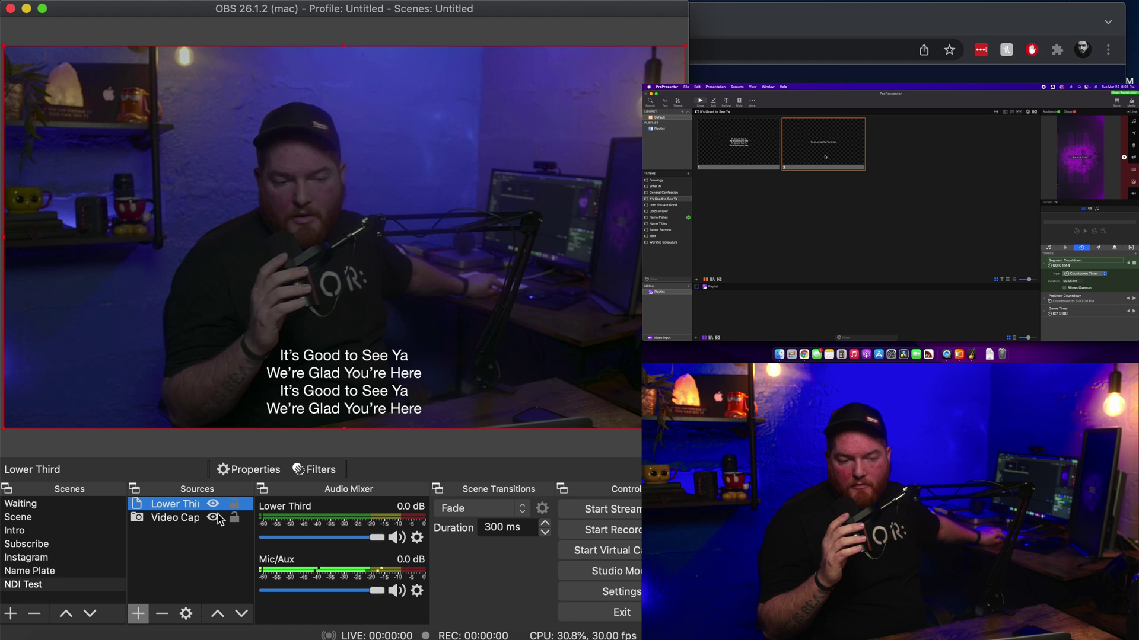
key(Right)
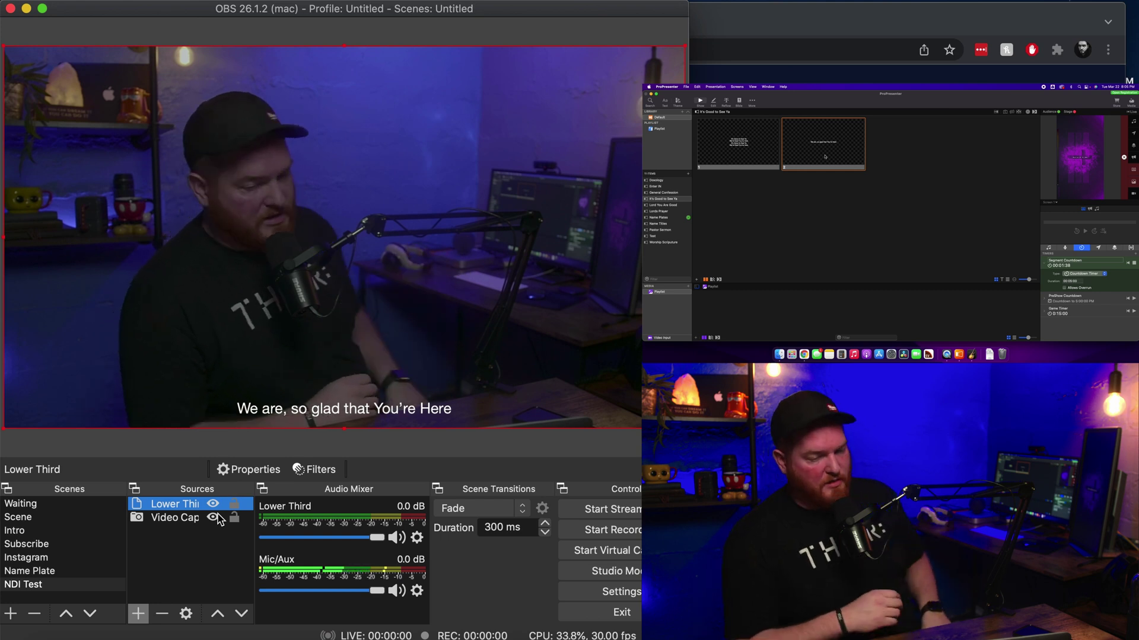
- Create a new OBS scene named NDI test 2
click(10, 614)
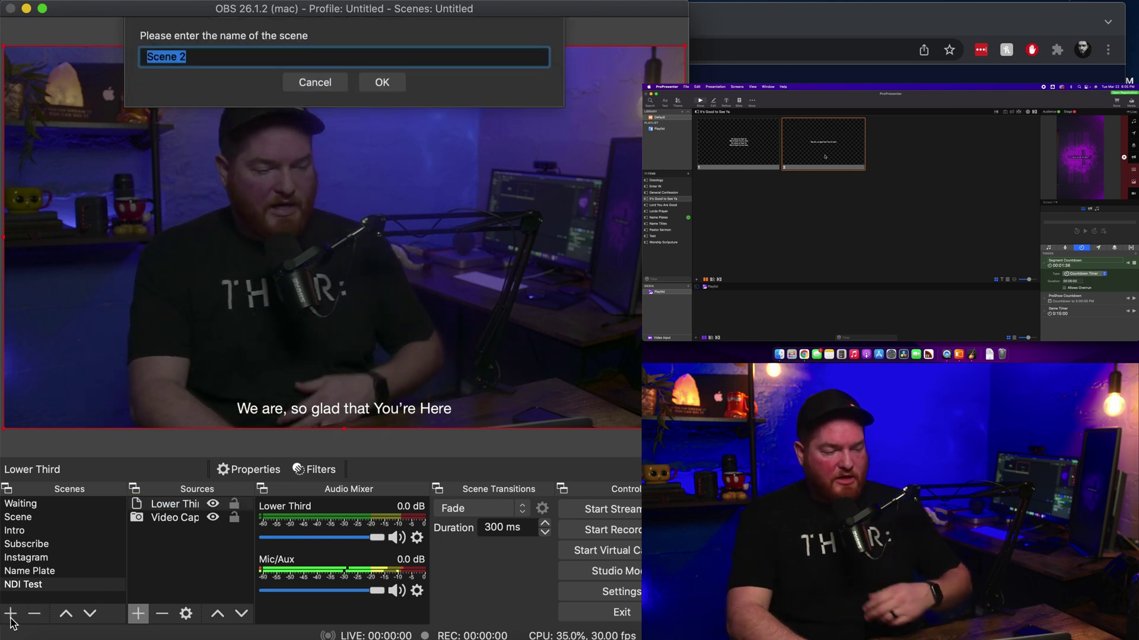
text(ND)
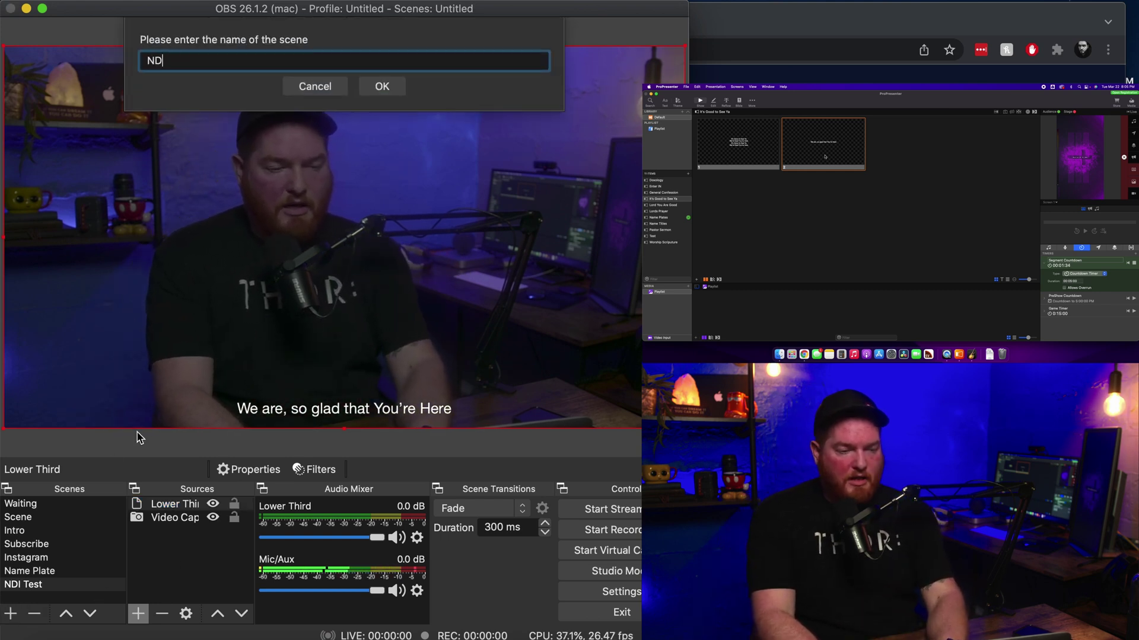
text(I test 2)
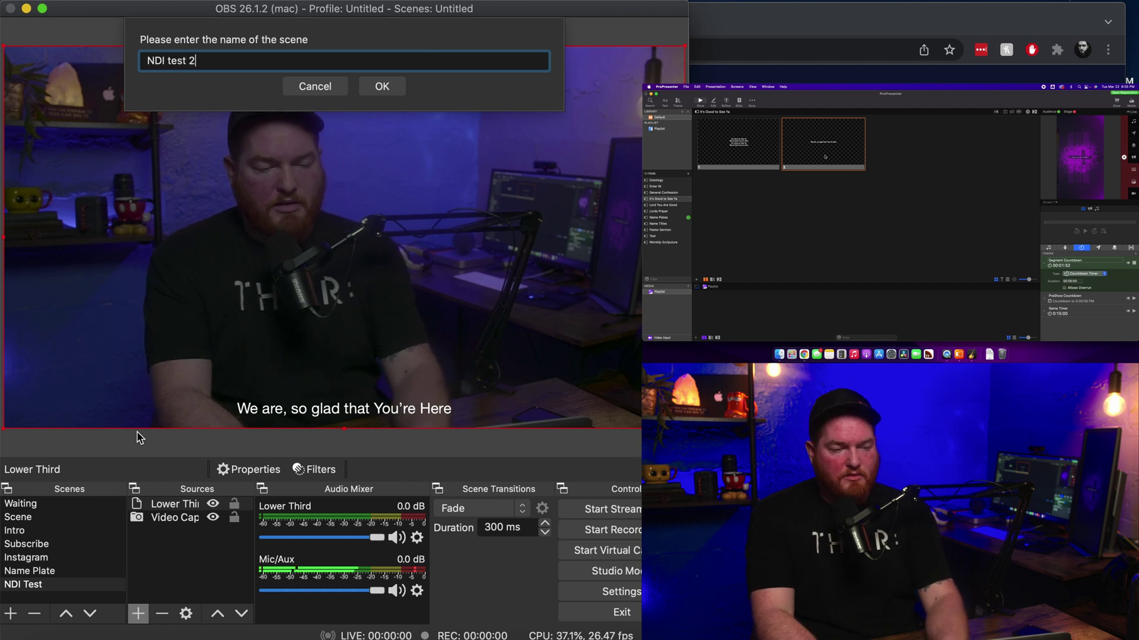
key(Return)
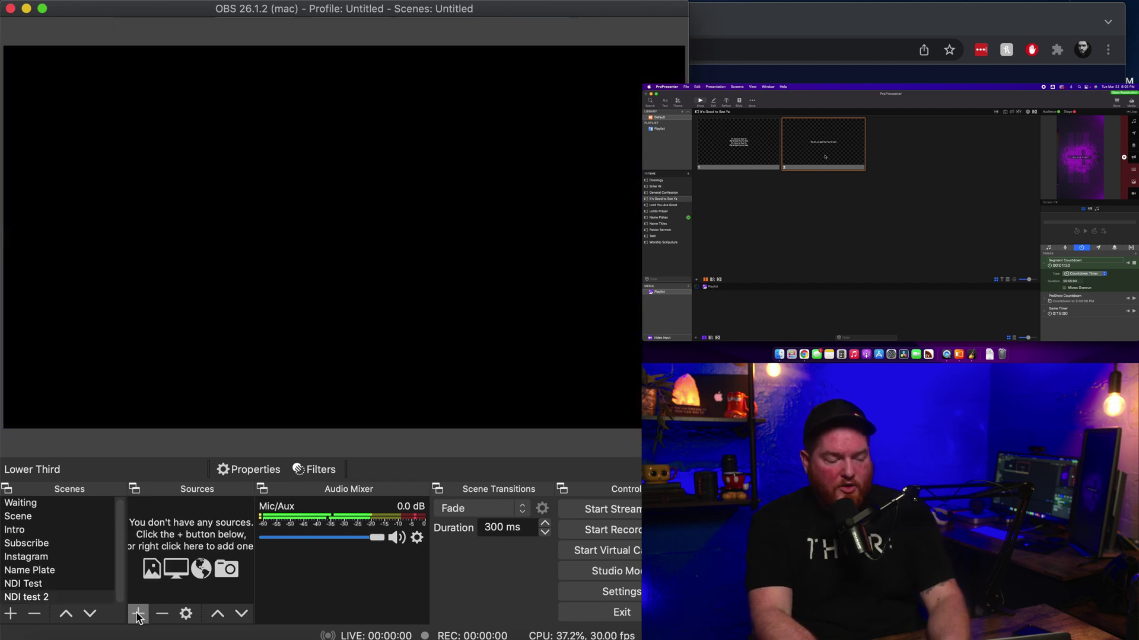
- Add an NDI Source named Pro Full Screen to the NDI test 2 scene, receiving the Mac mini's Full Screen feed
click(137, 614)
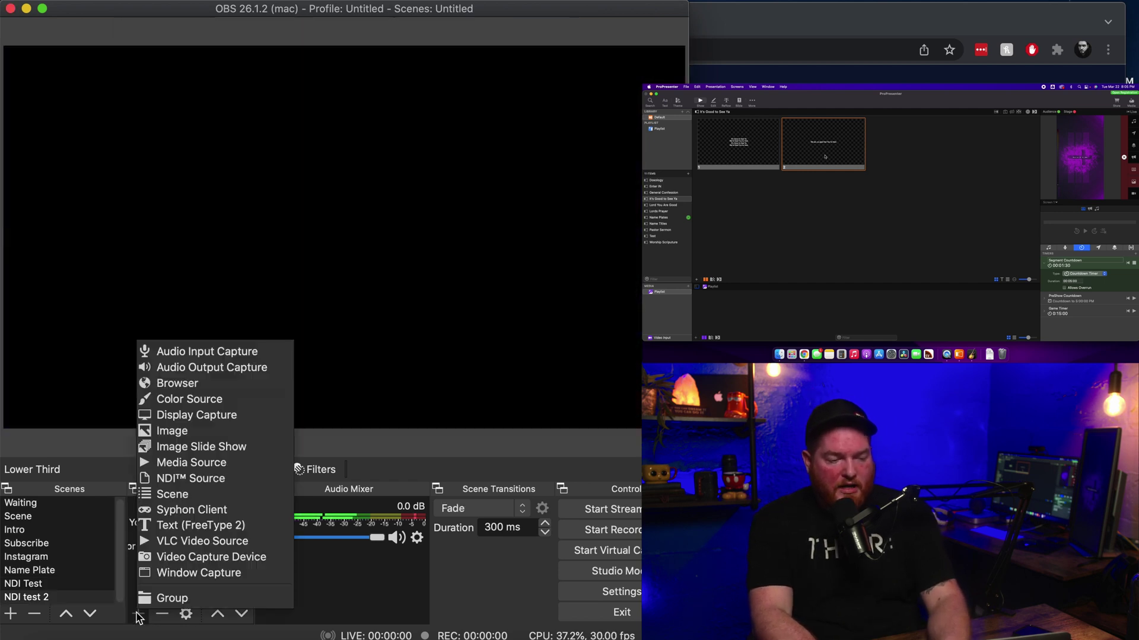
click(179, 481)
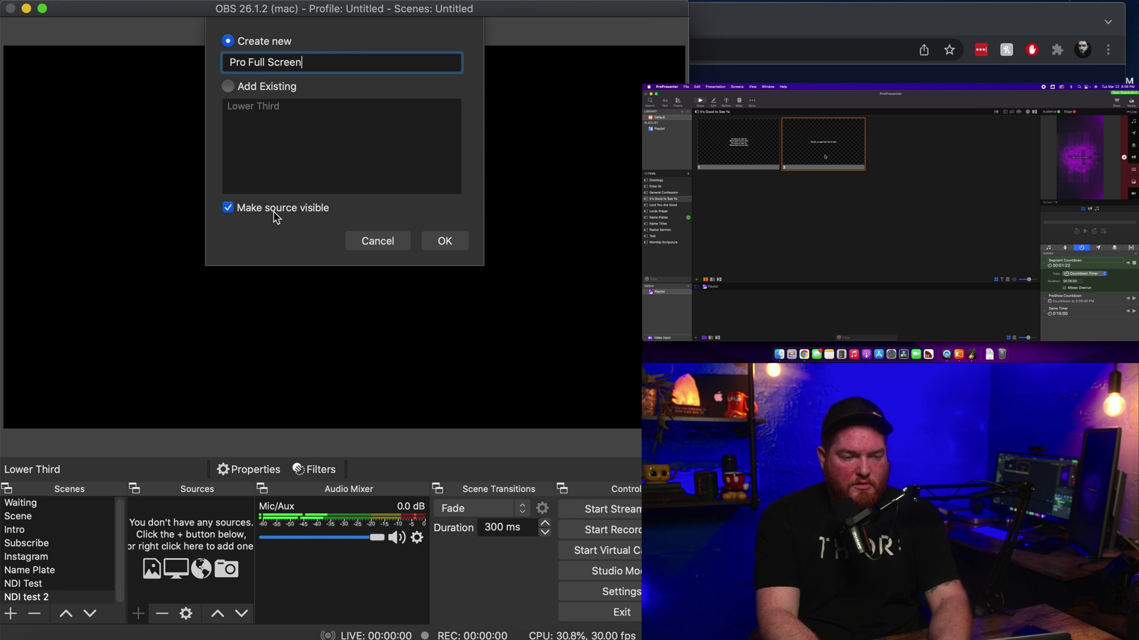
text(Pro Full Screen)
key(Return)
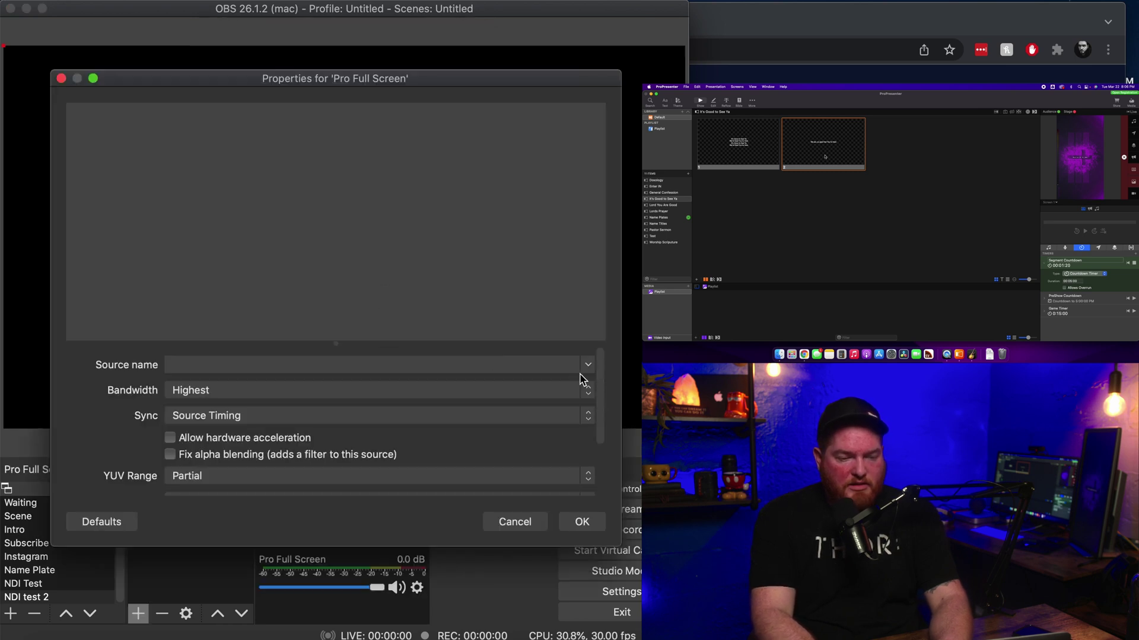
click(593, 377)
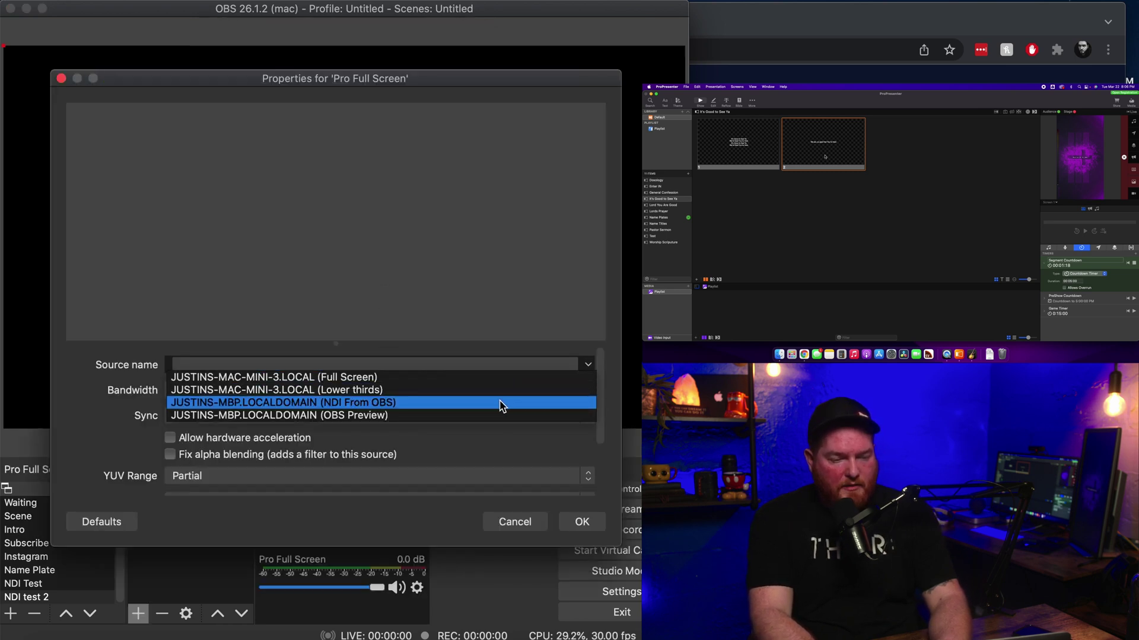
click(489, 377)
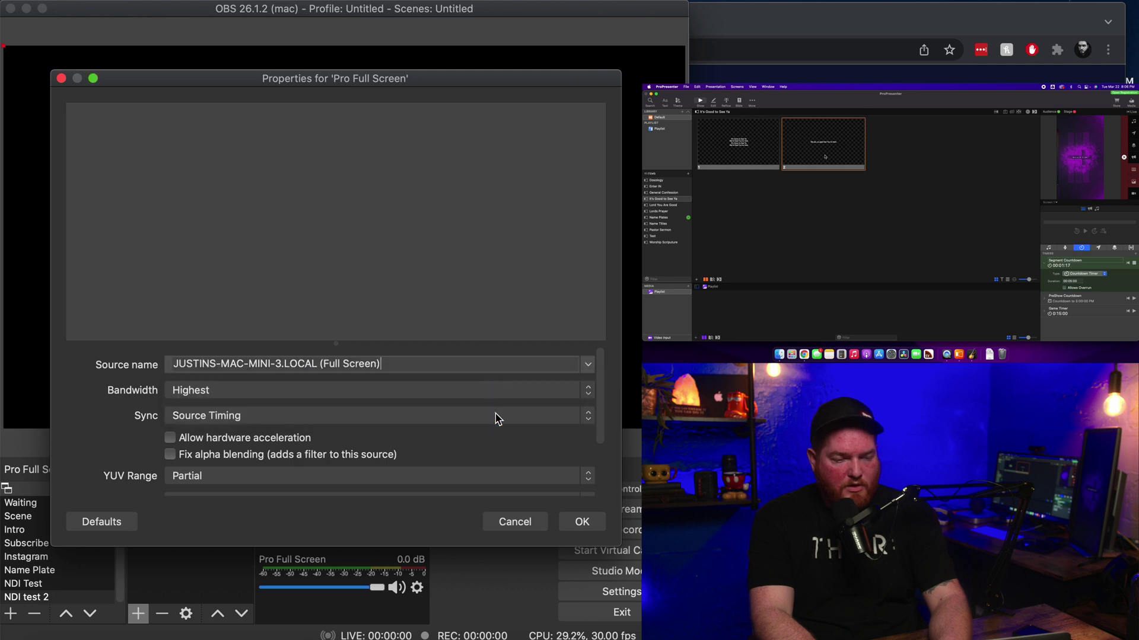
click(568, 521)
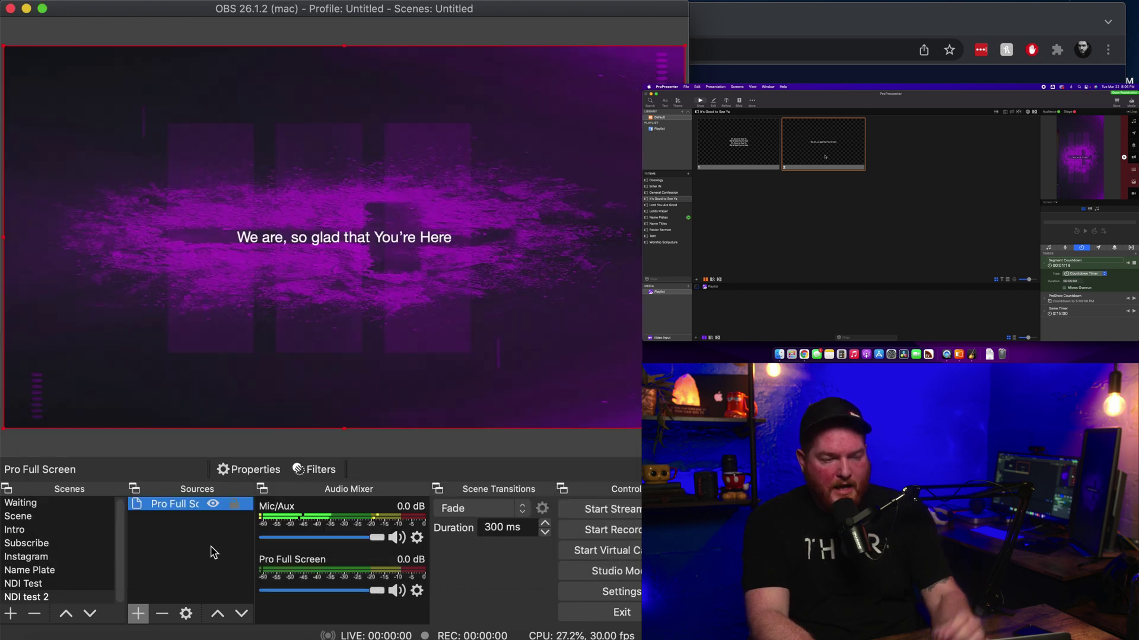
- Switch back and forth between the NDI Test and NDI test 2 scenes to compare the lower third and full screen outputs
click(45, 587)
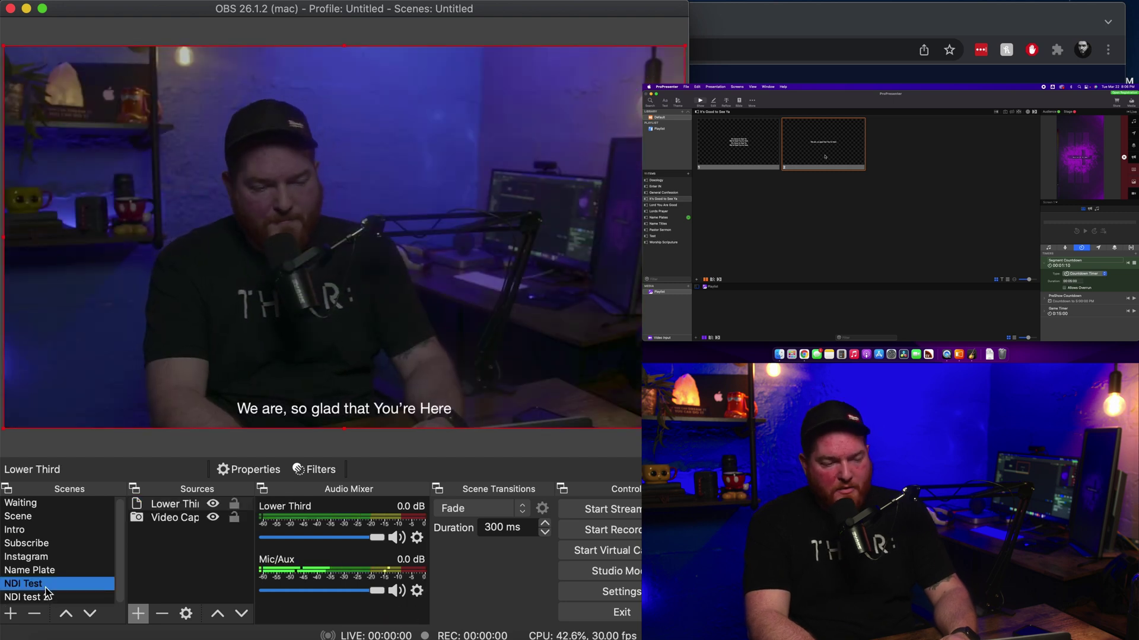
click(42, 597)
key(Up)
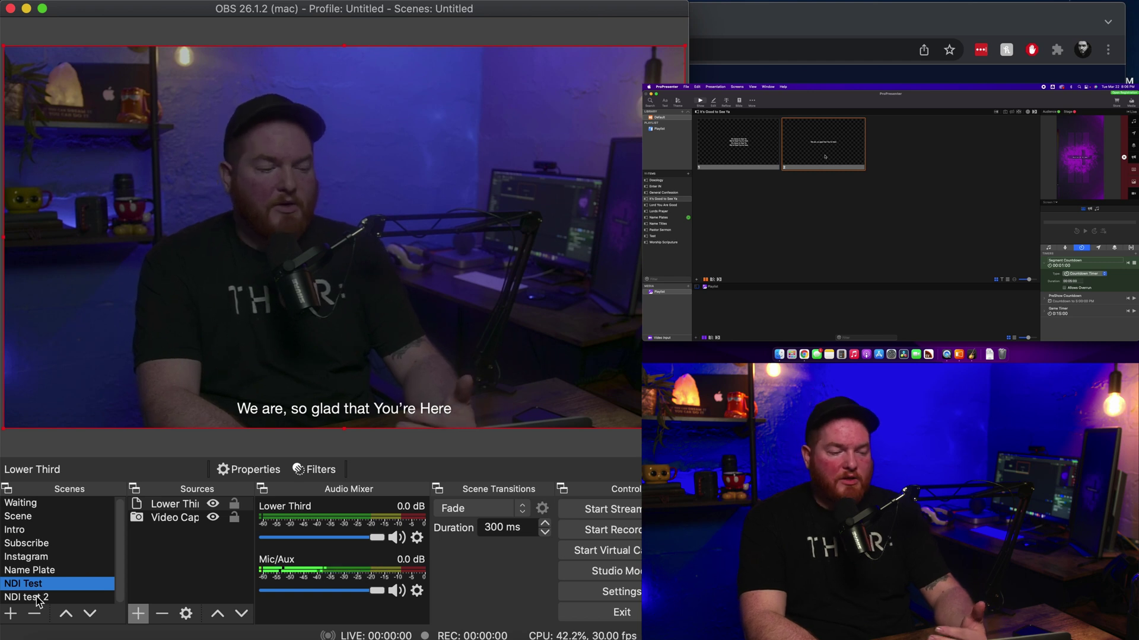
click(38, 599)
click(38, 585)
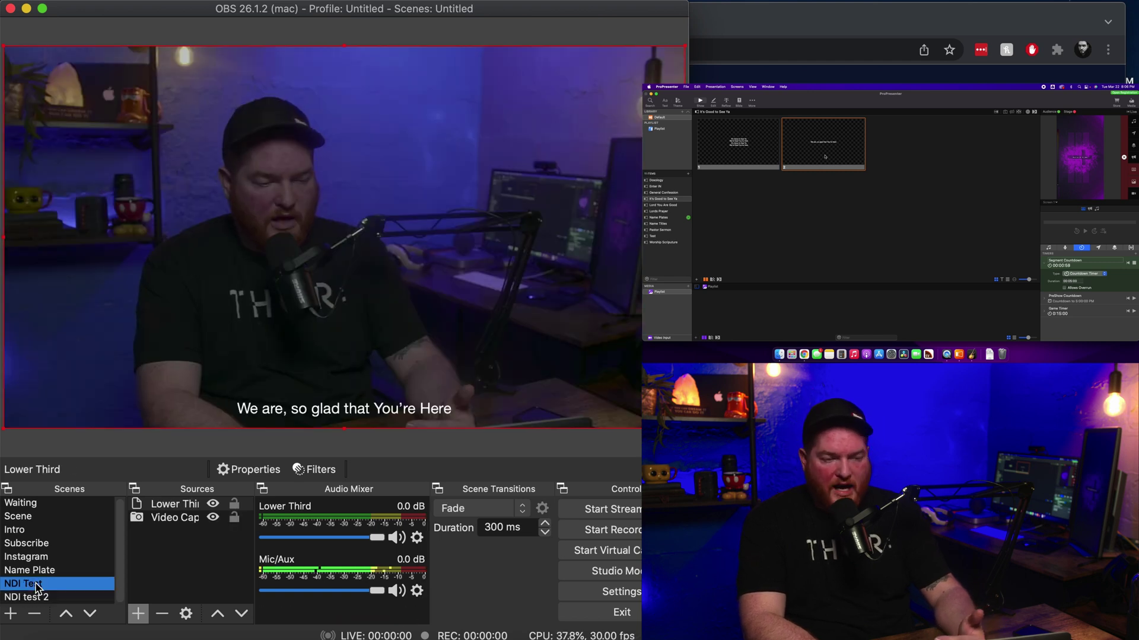
click(34, 600)
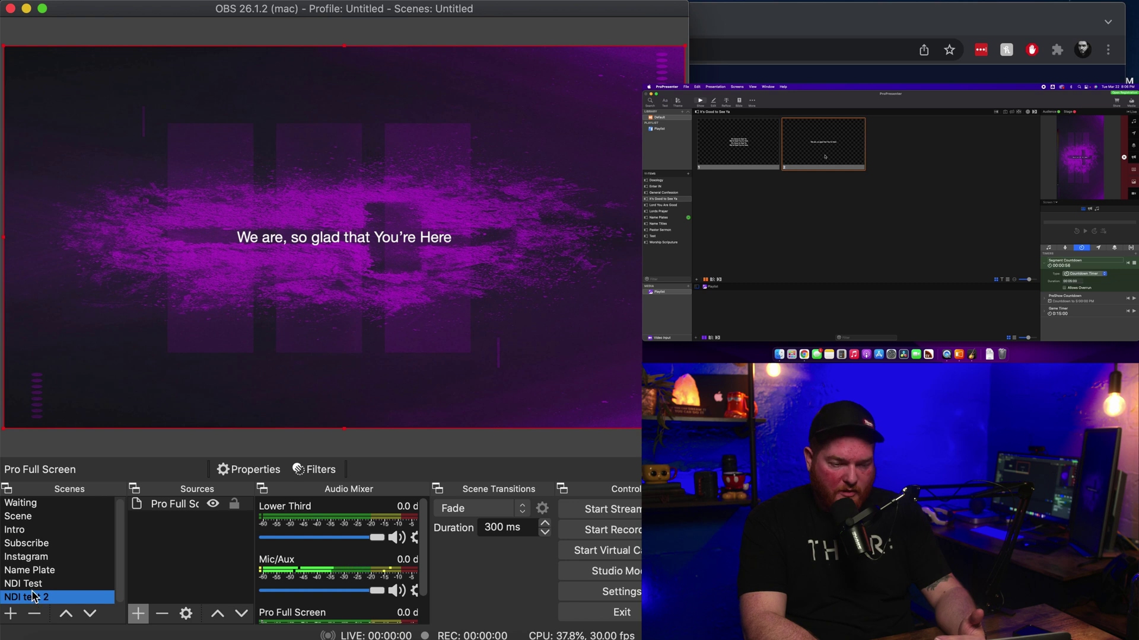
click(36, 585)
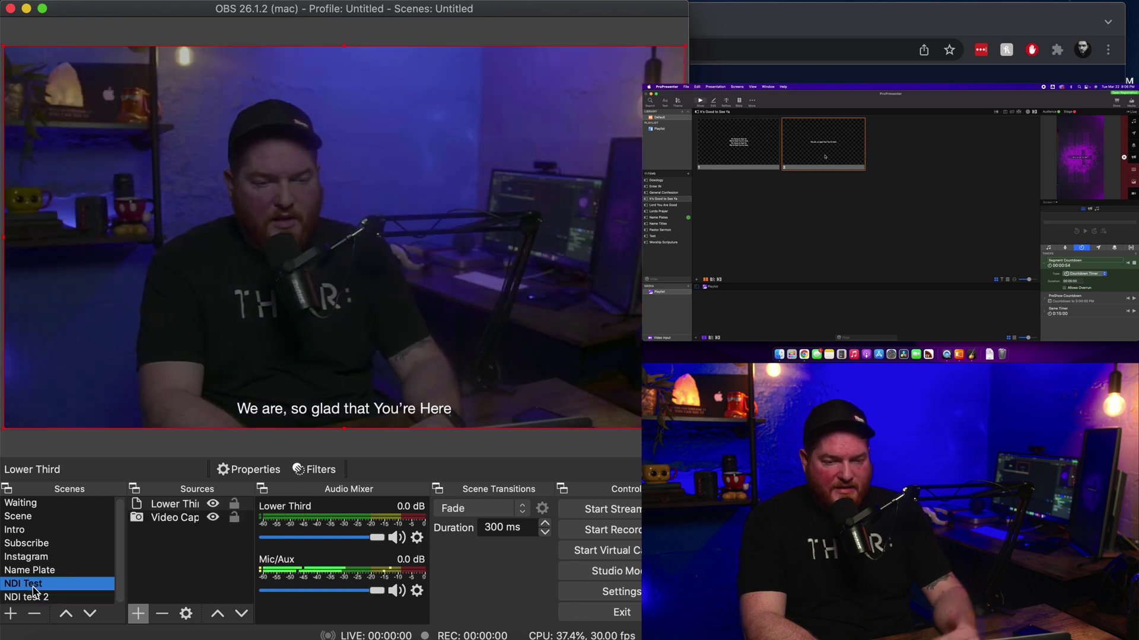